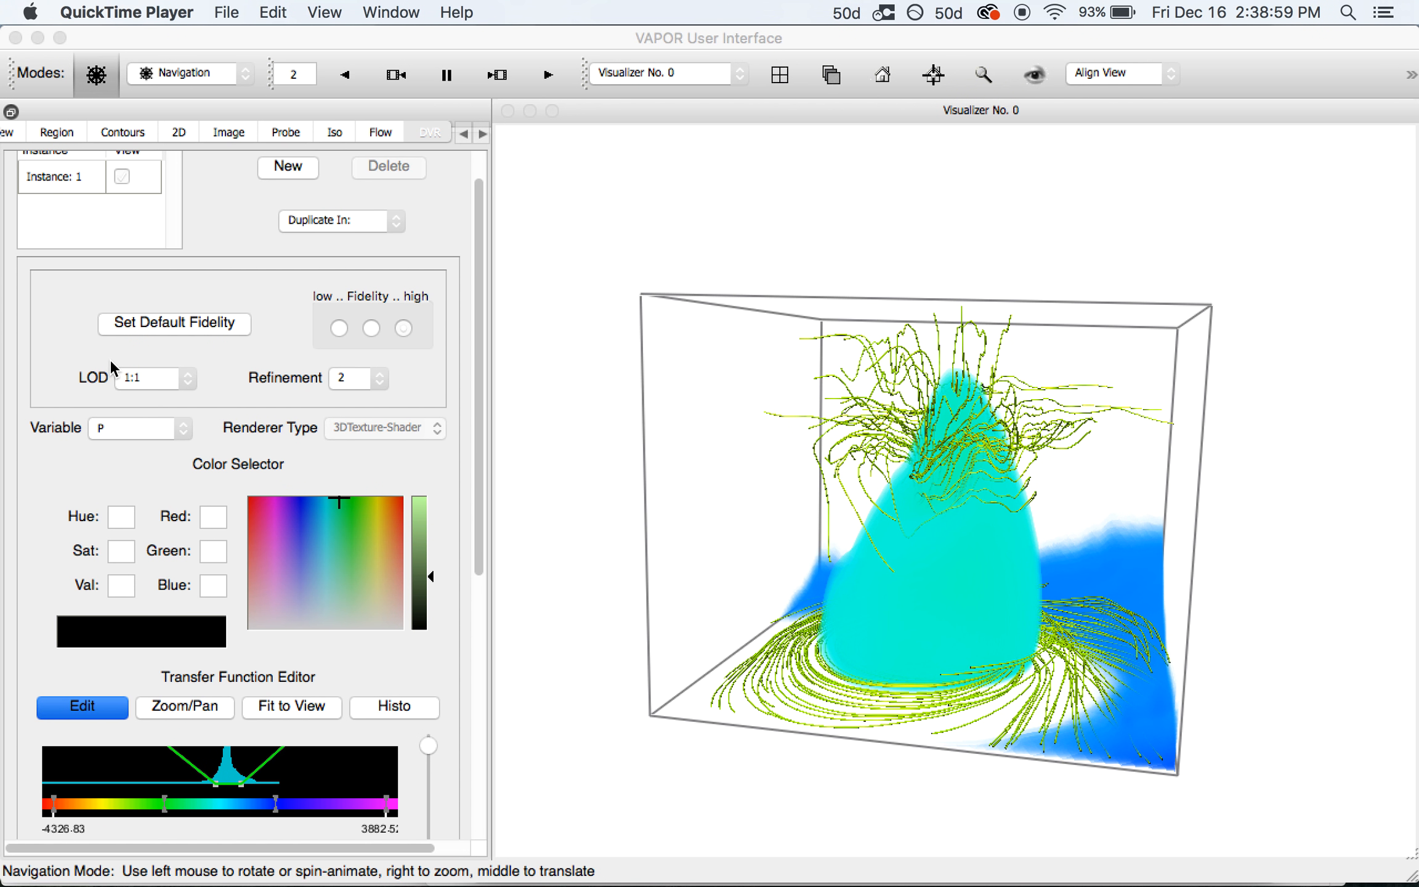
# Switch back to VAPOR, showing the P volume rendering with flow streamlines
pyautogui.click(225, 266)
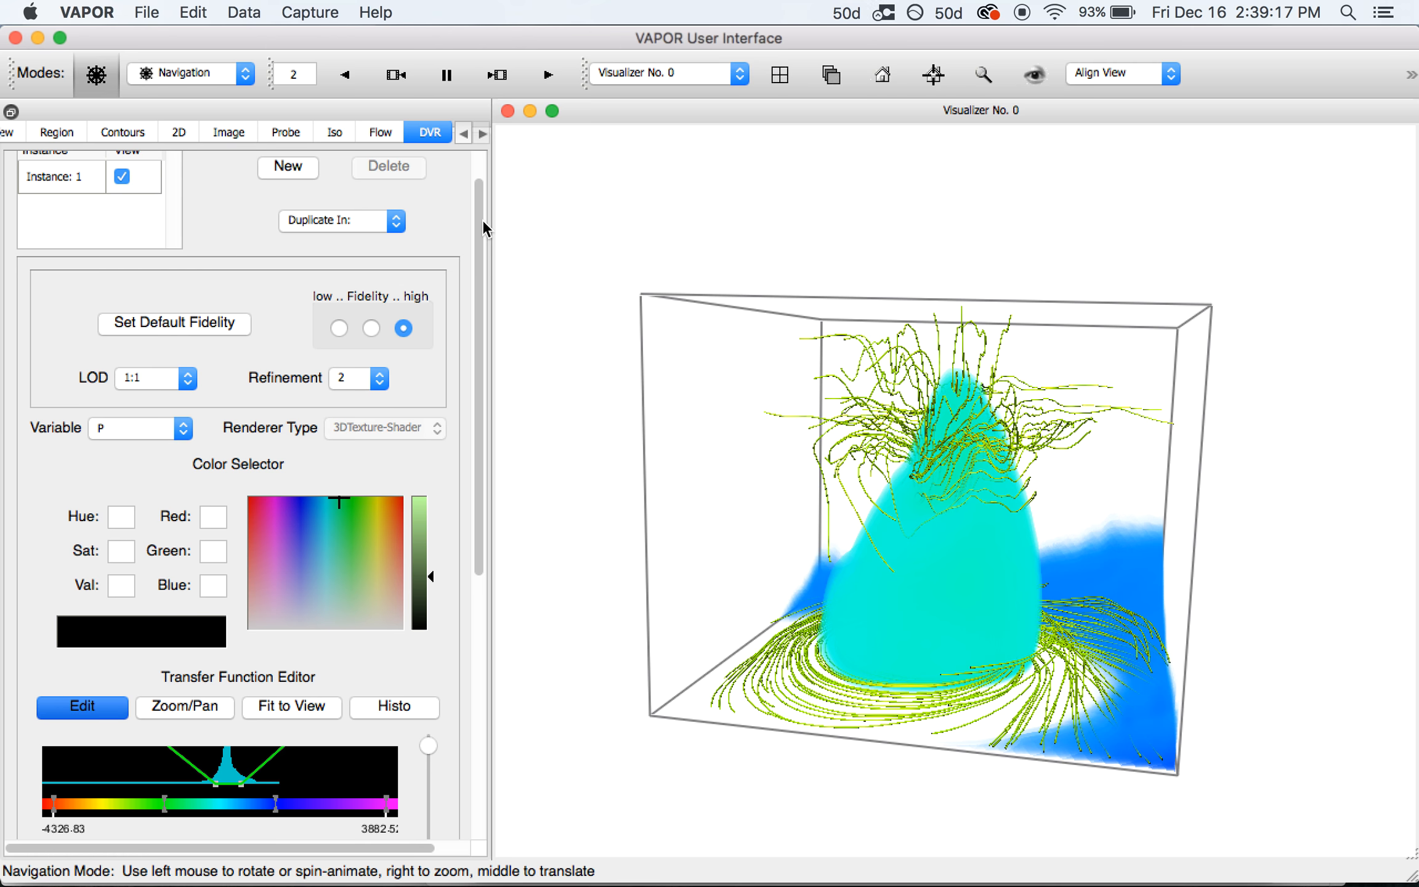
# Begin an image capture sequence that saves frames named seedMe into Pictures
pyautogui.click(301, 14)
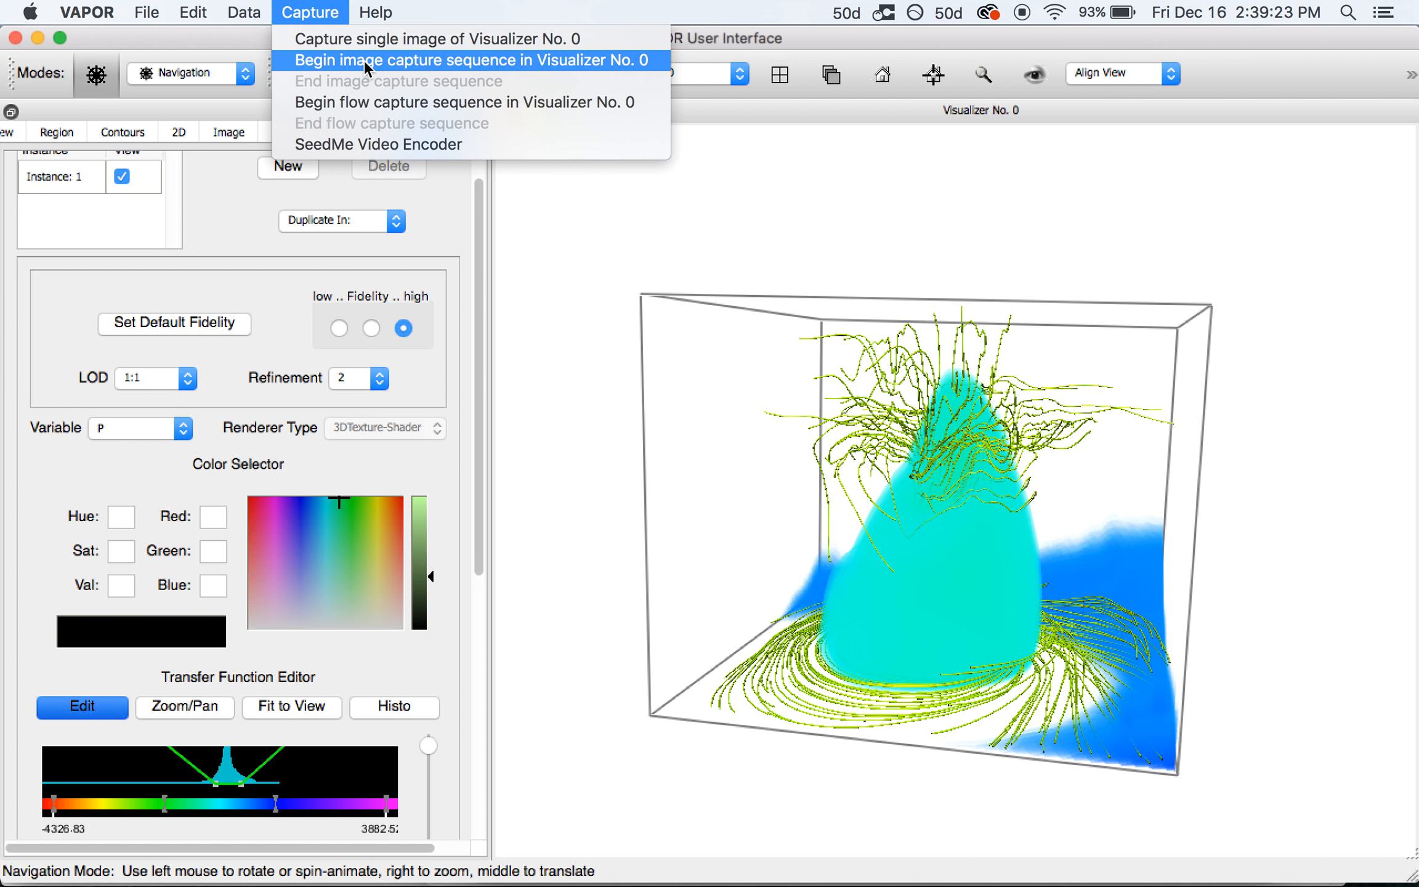
pyautogui.click(332, 59)
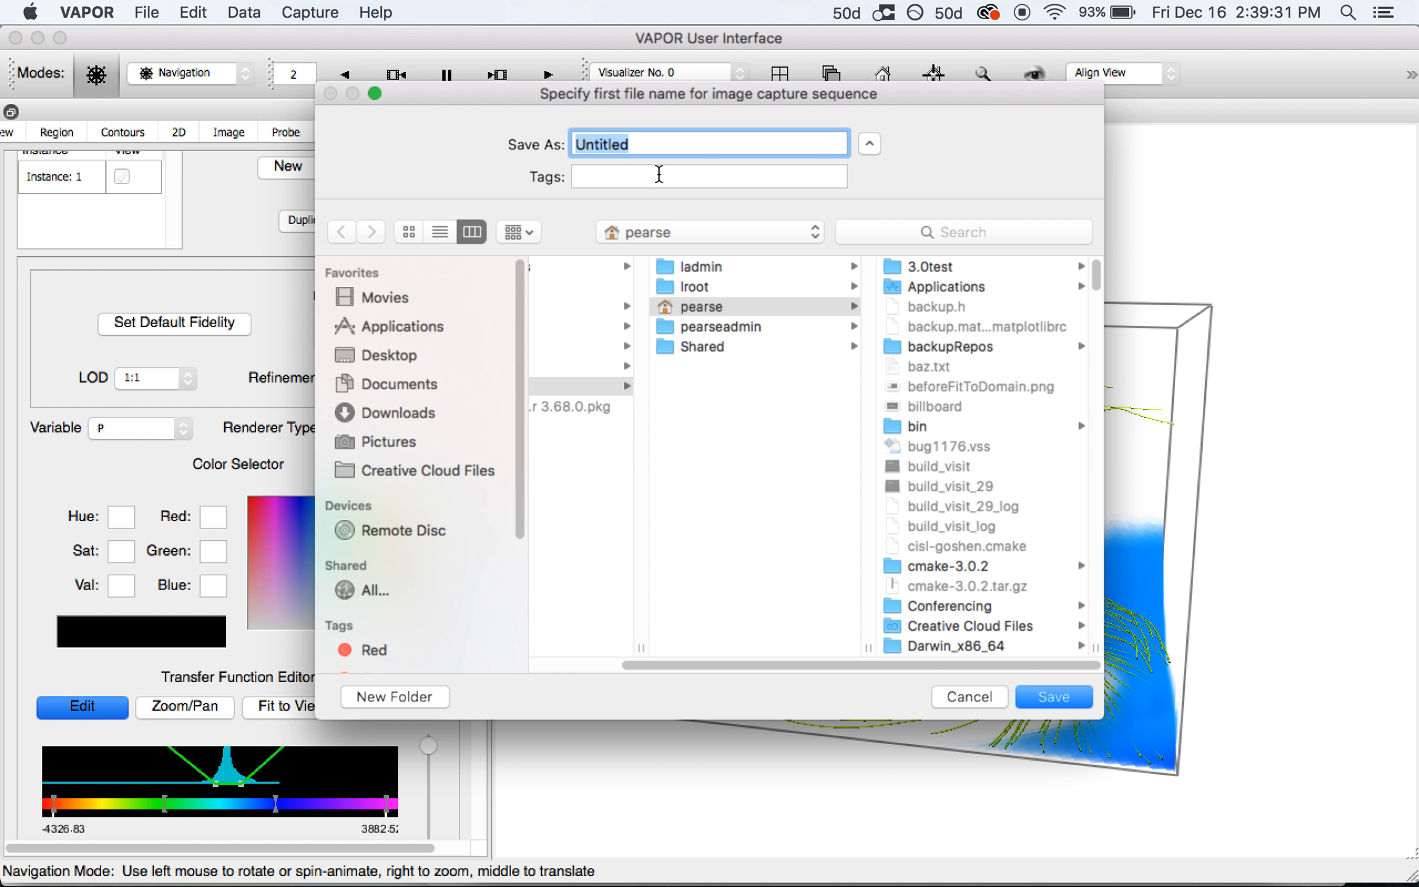
pyautogui.click(407, 431)
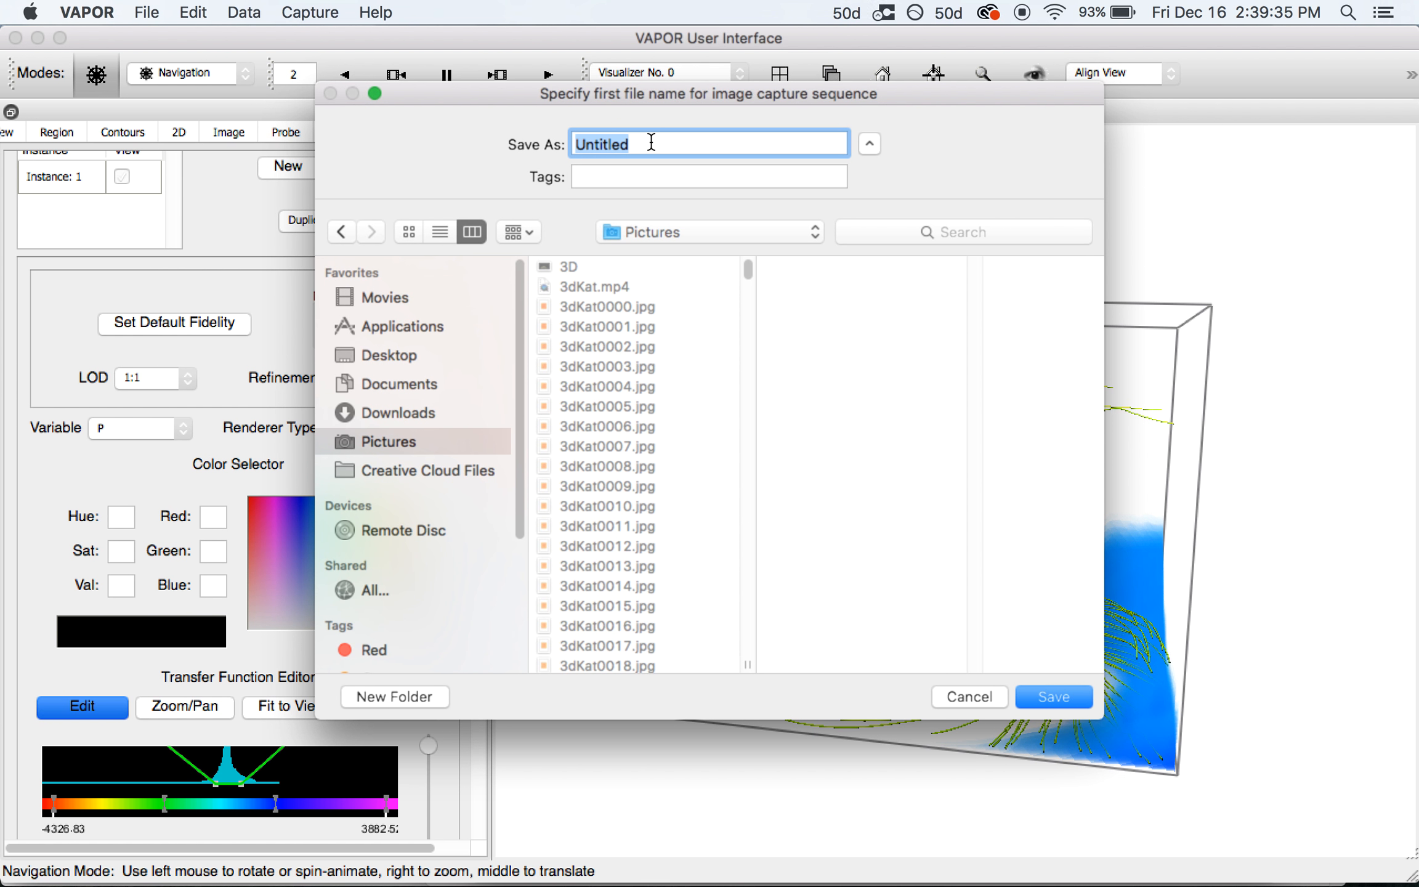
pyautogui.write('seedMe')
pyautogui.moveTo(640, 148); pyautogui.dragTo(537, 147)
pyautogui.click(1049, 697)
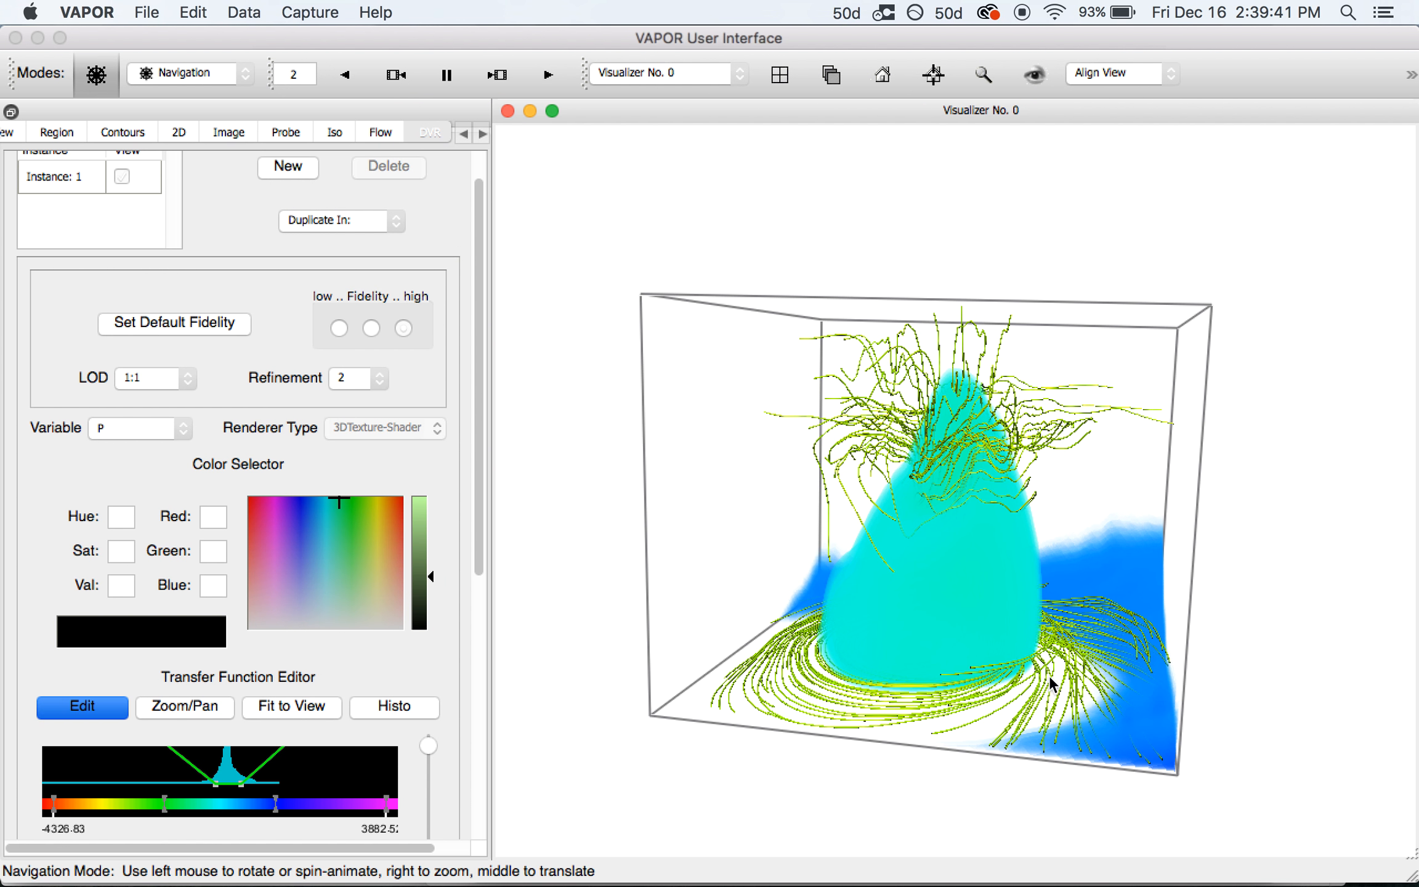
# Rotate the volume-and-streamline scene while recording, then end the image capture sequence
pyautogui.moveTo(930, 578); pyautogui.dragTo(1061, 513)
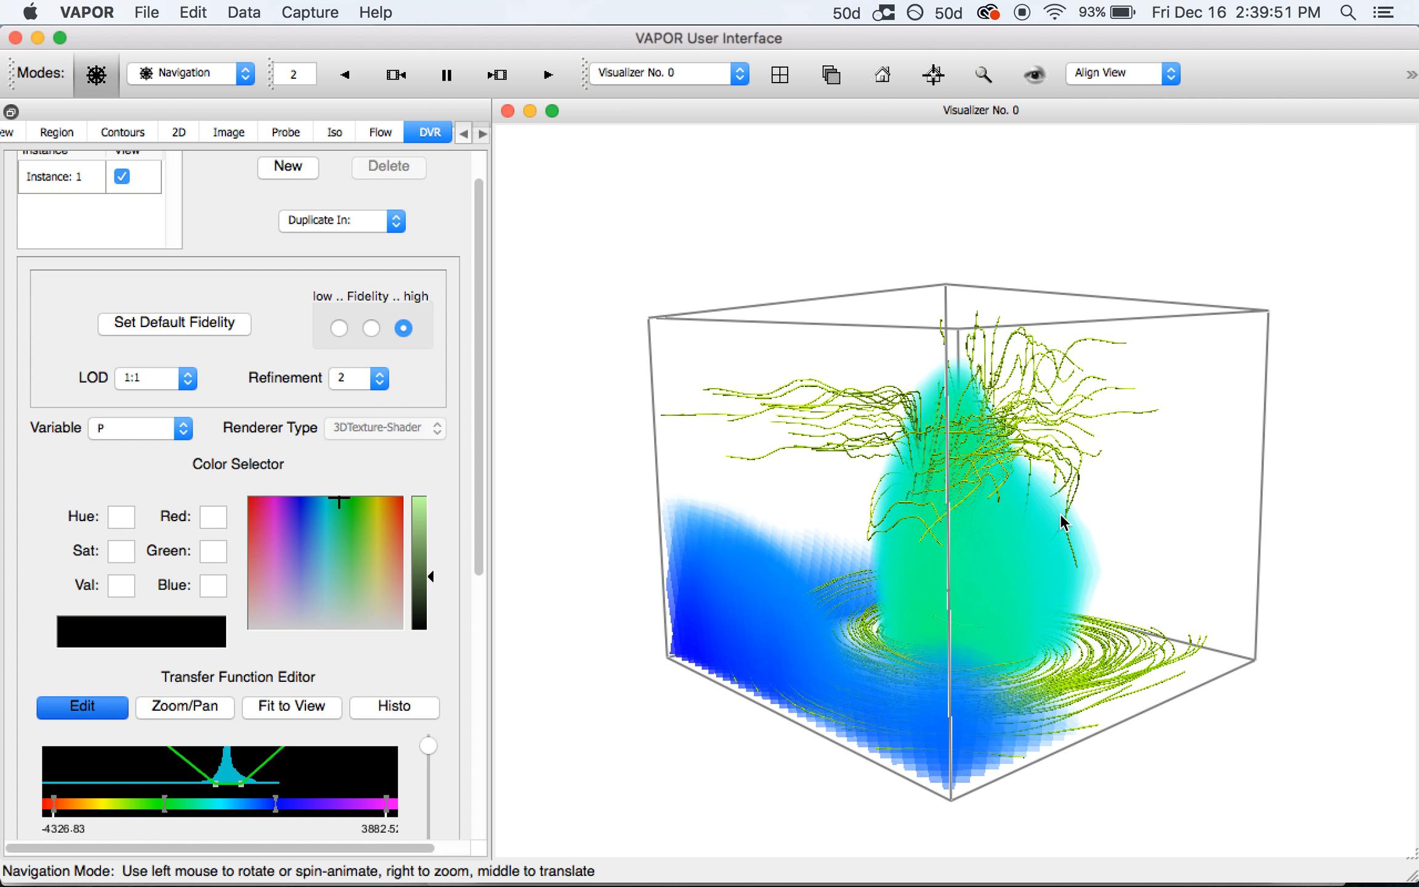
pyautogui.click(323, 13)
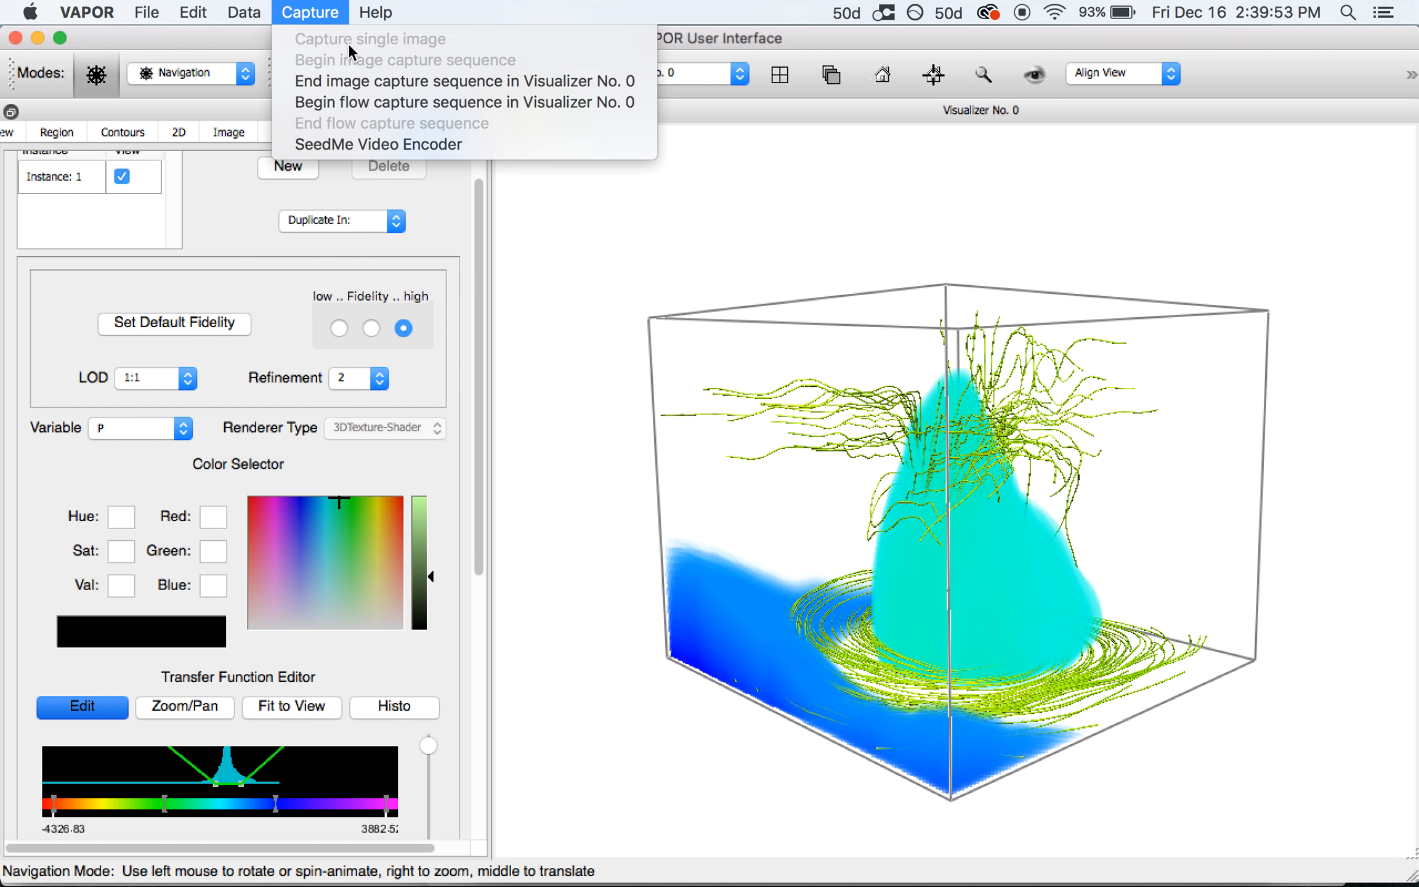
pyautogui.click(363, 83)
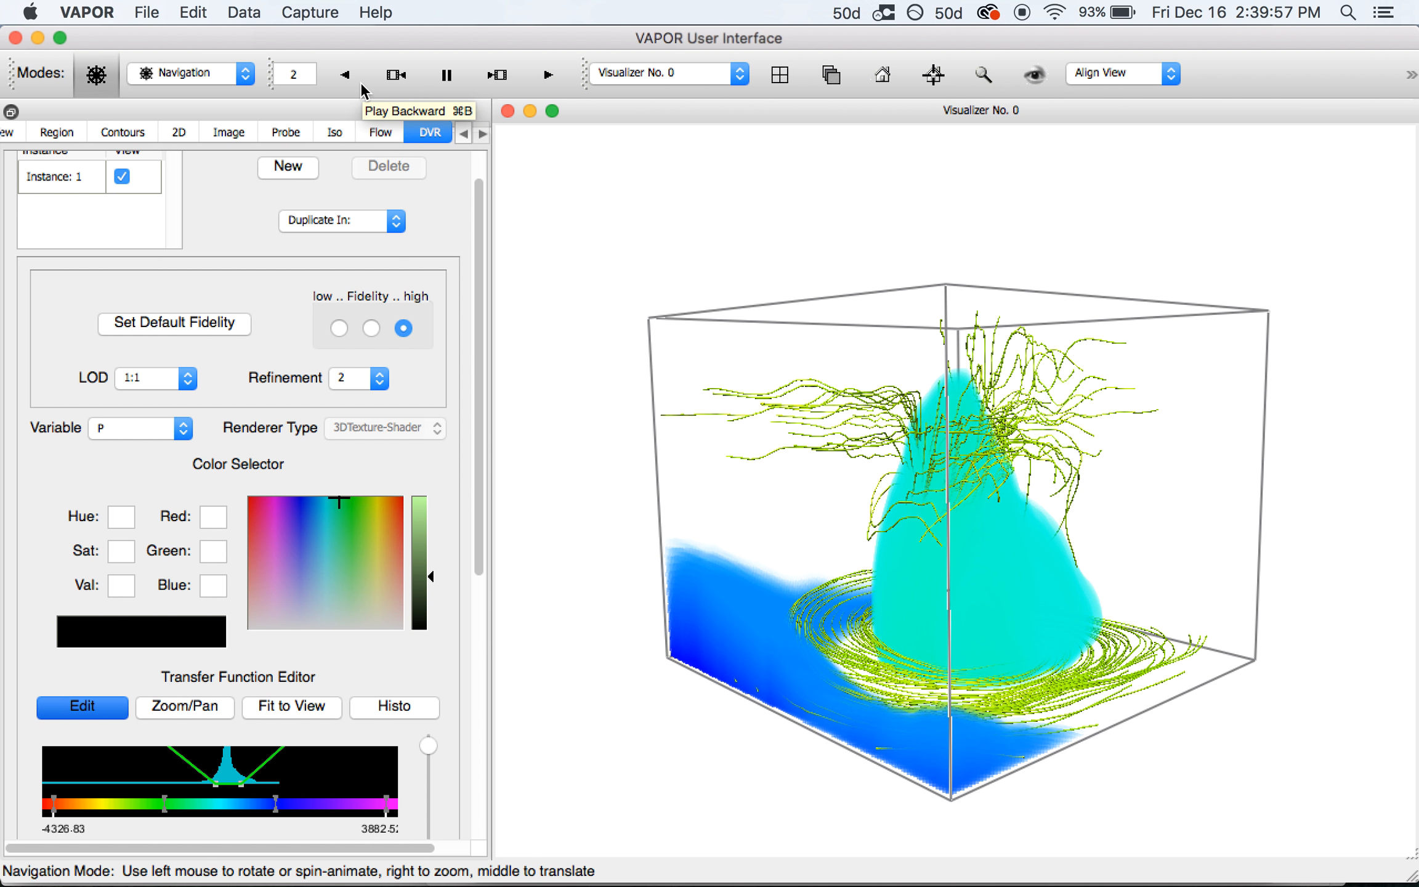
pyautogui.click(338, 14)
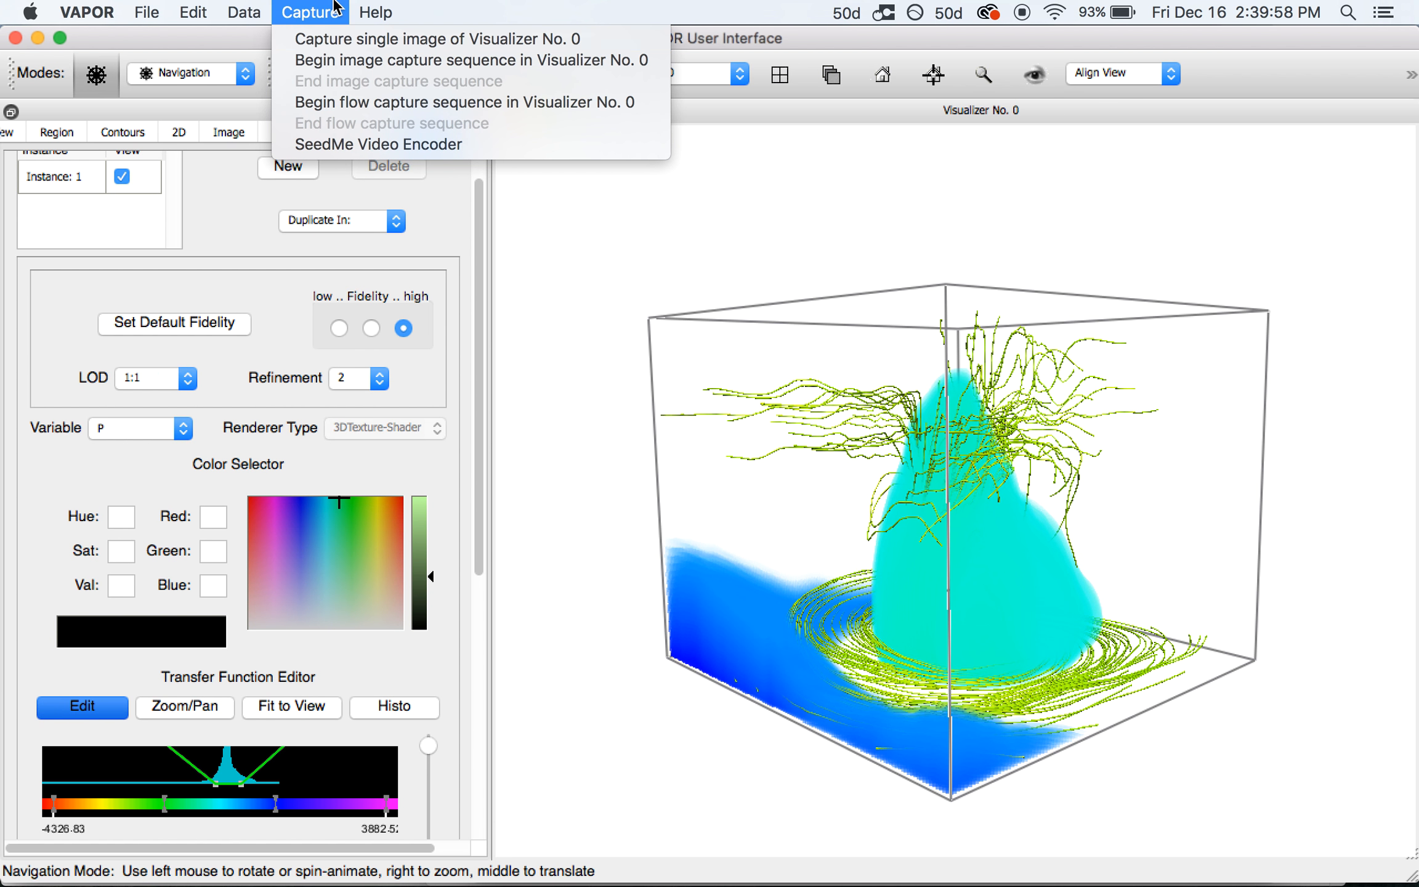
pyautogui.click(360, 145)
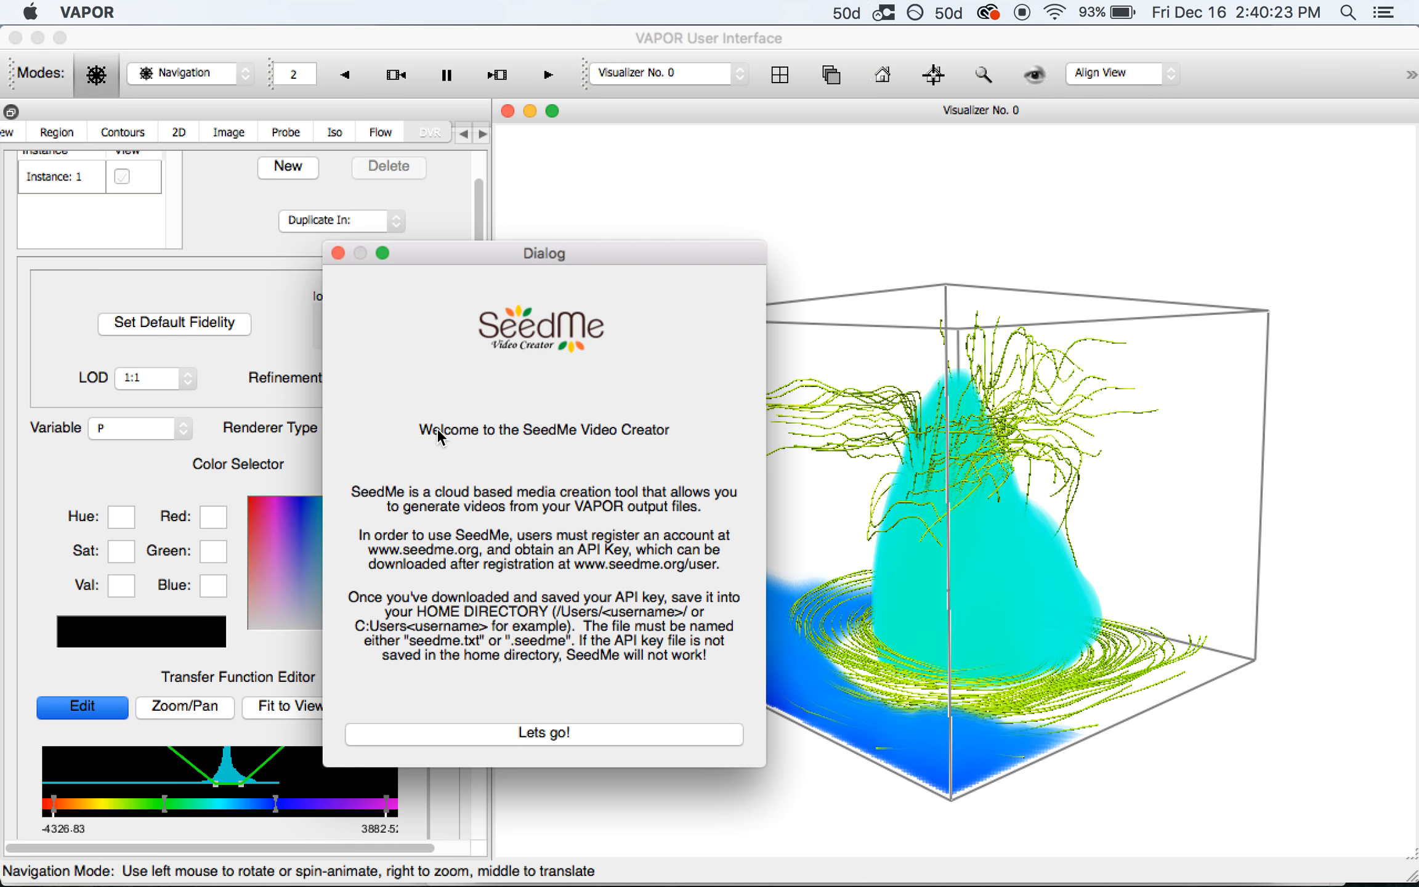
pyautogui.click(498, 733)
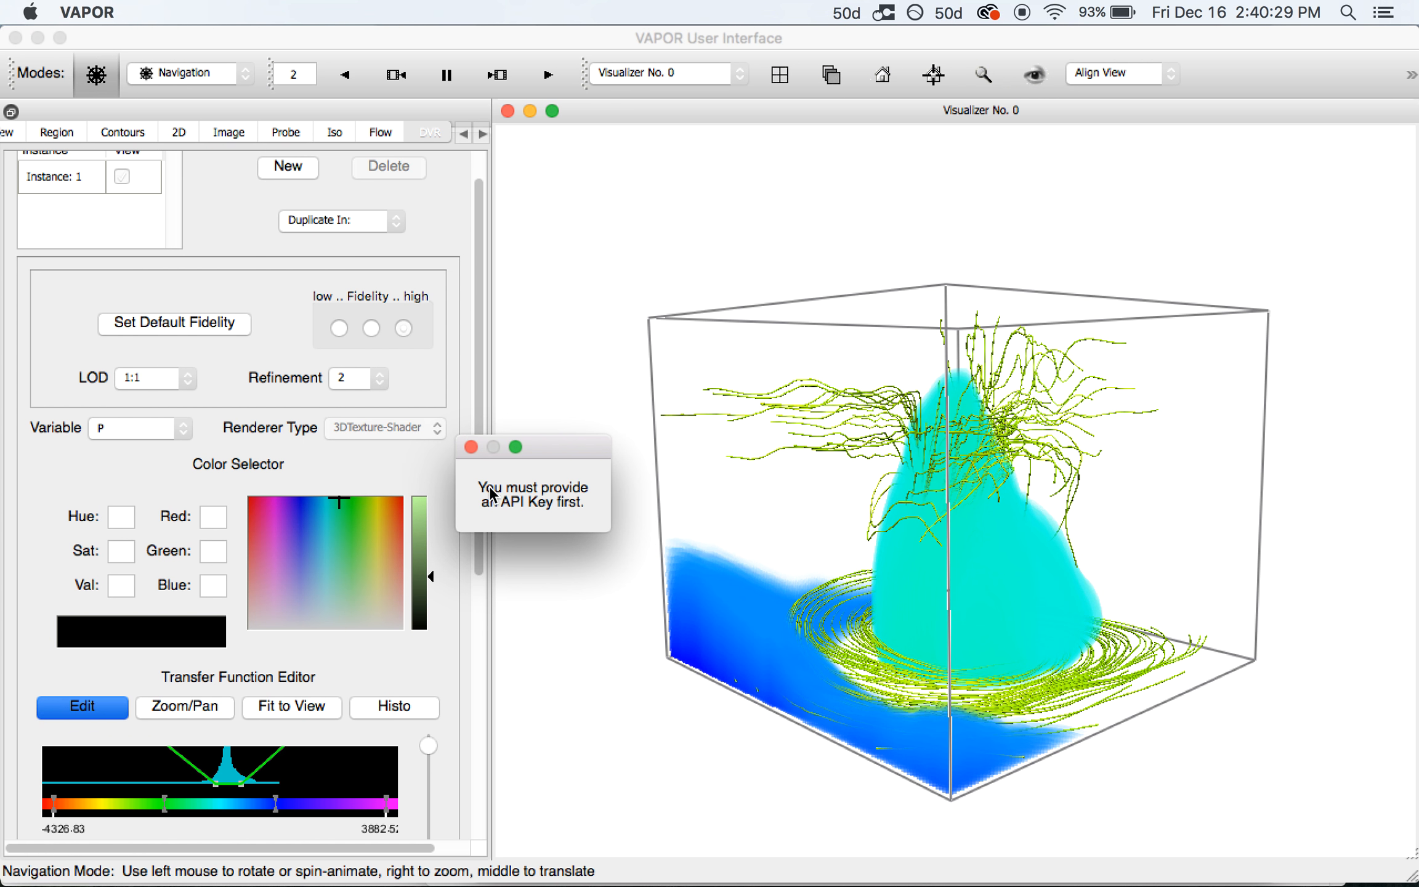
pyautogui.click(474, 445)
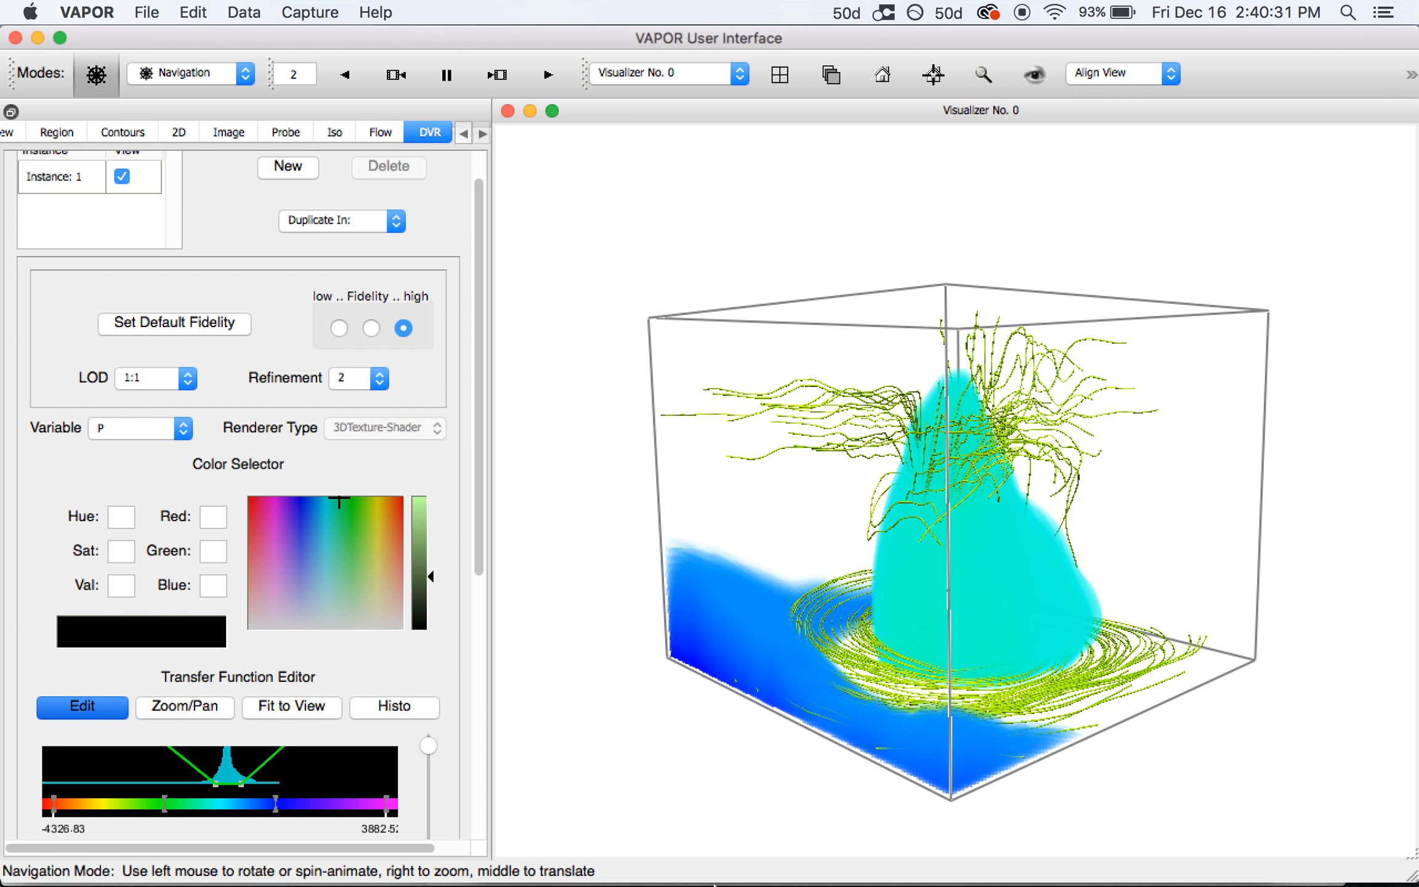
pyautogui.click(694, 873)
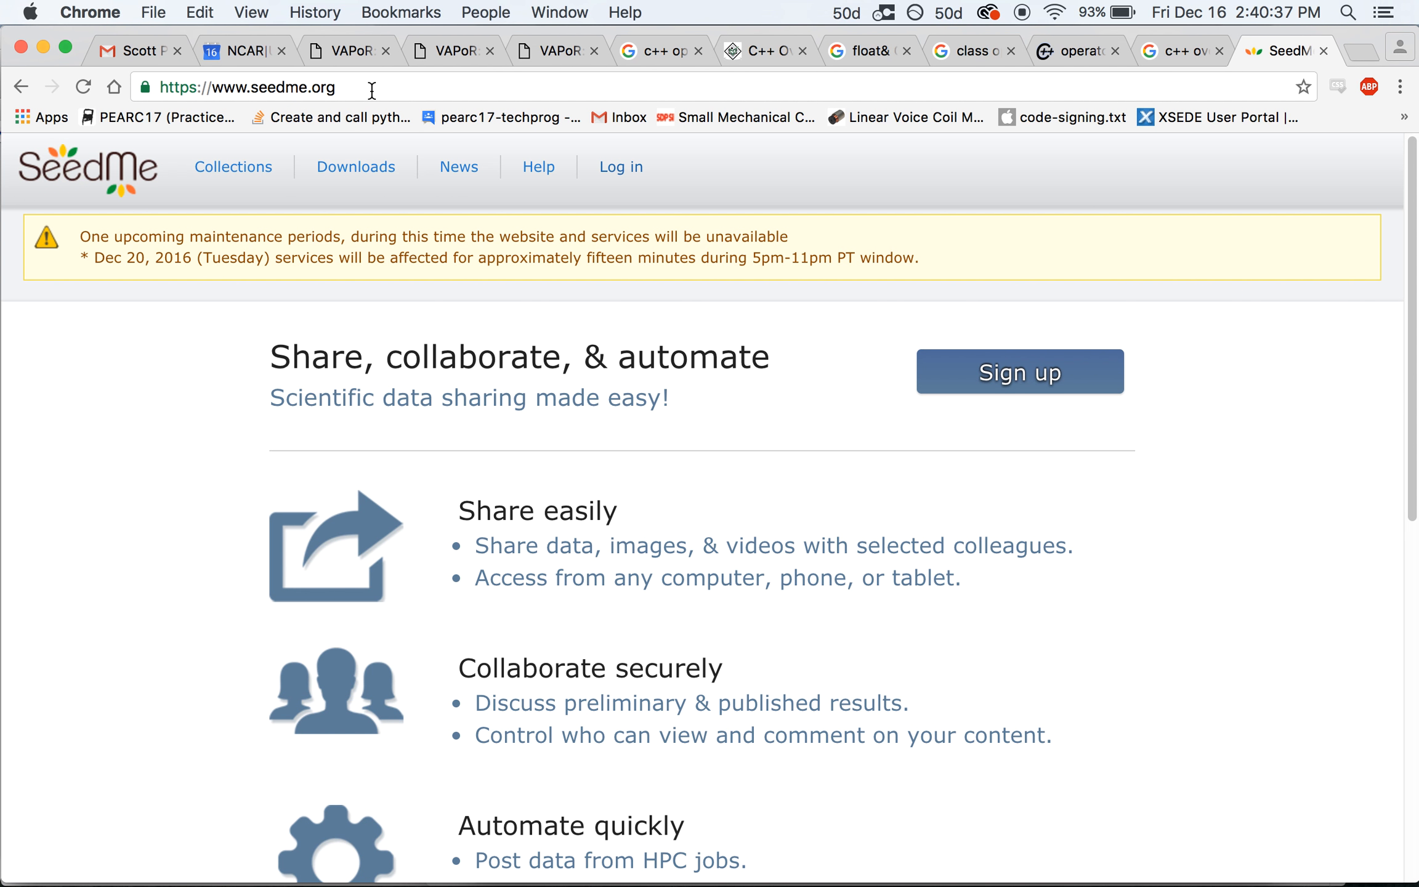
# Log in to the seedme.org account using the saved username and password
pyautogui.click(635, 174)
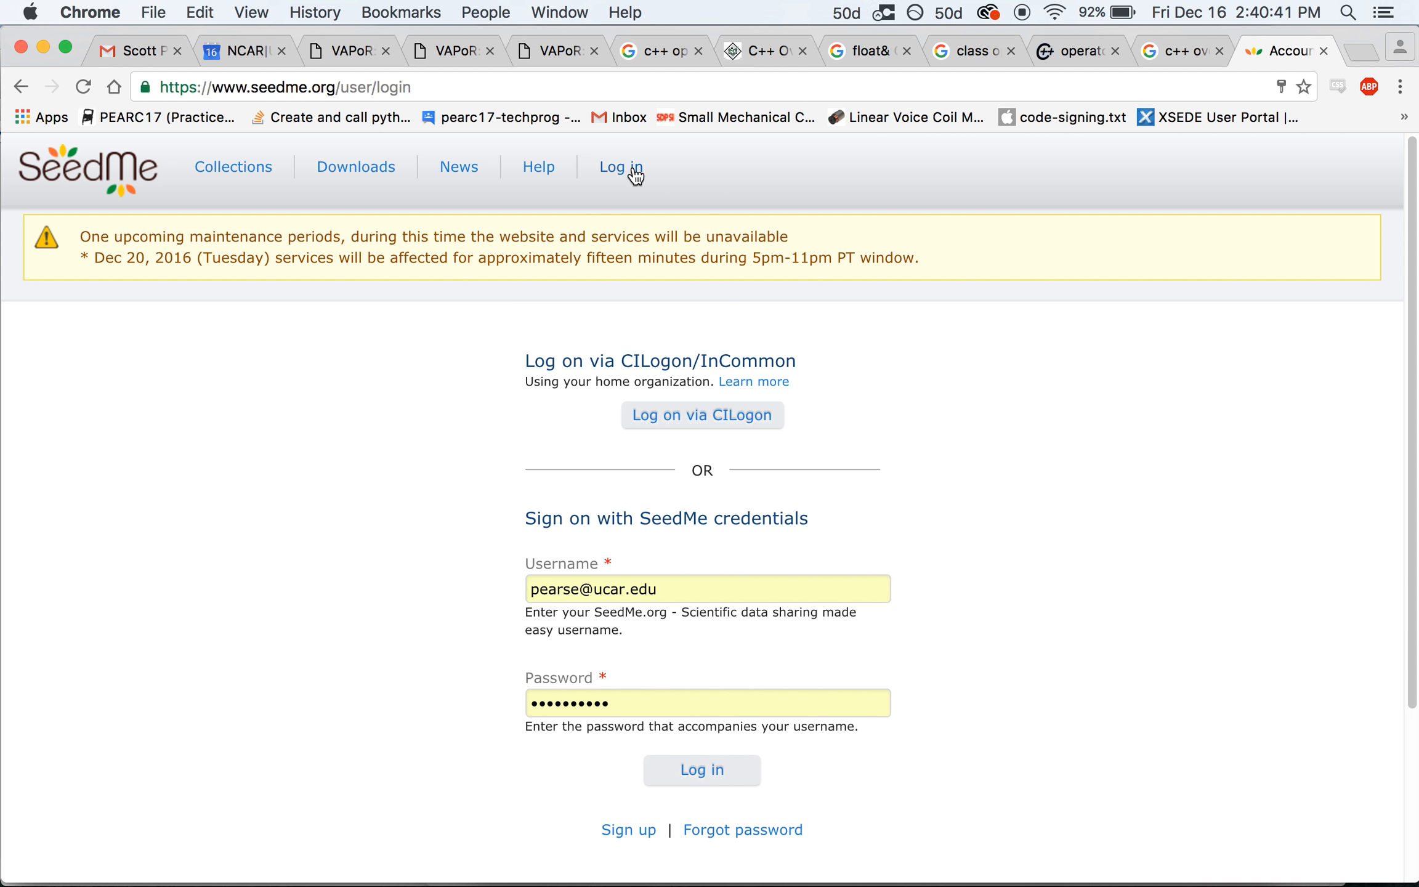
pyautogui.doubleClick(595, 589)
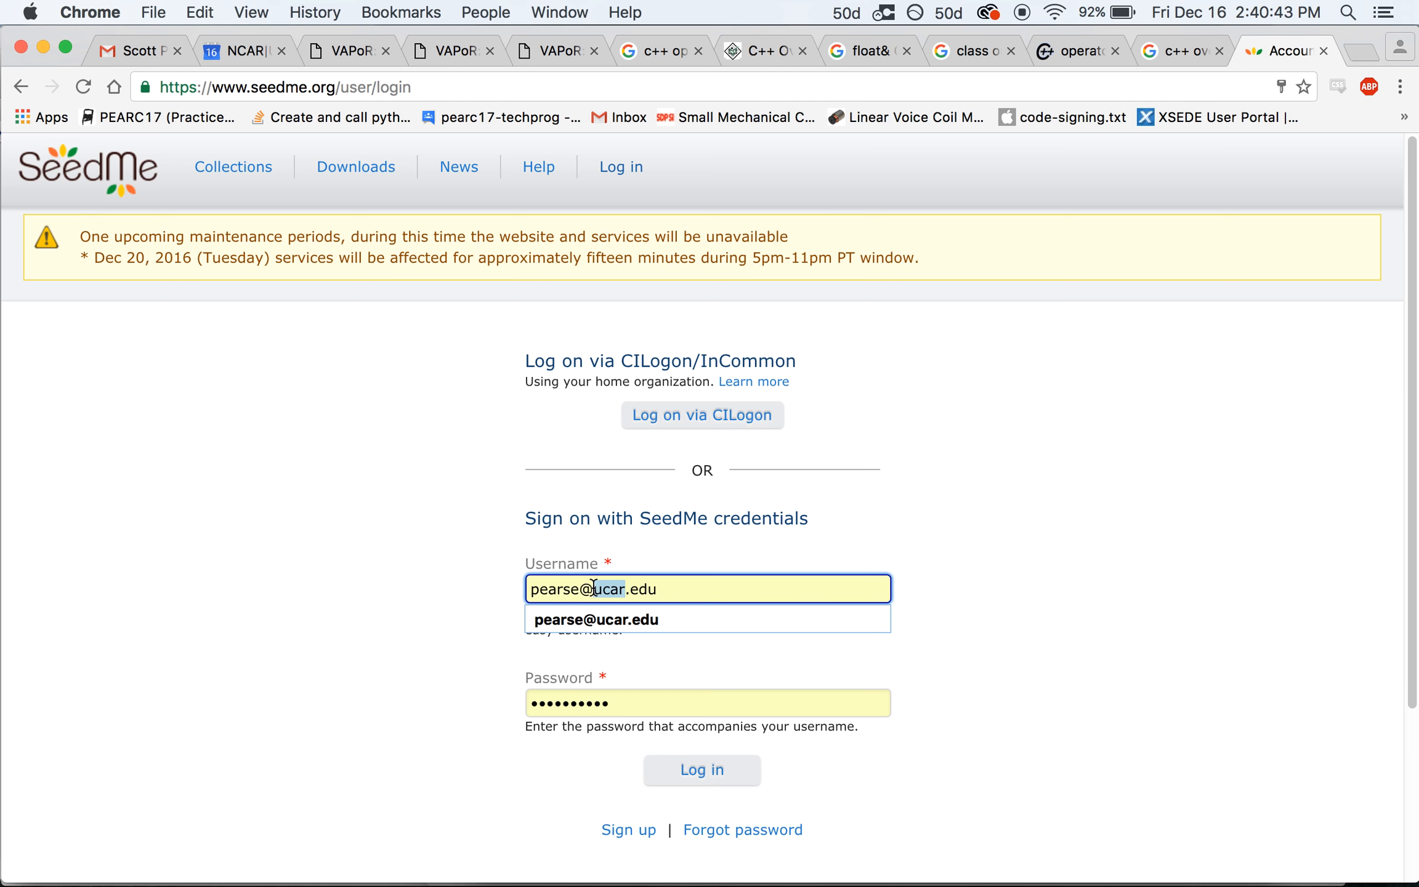
pyautogui.doubleClick(589, 703)
pyautogui.click(1050, 579)
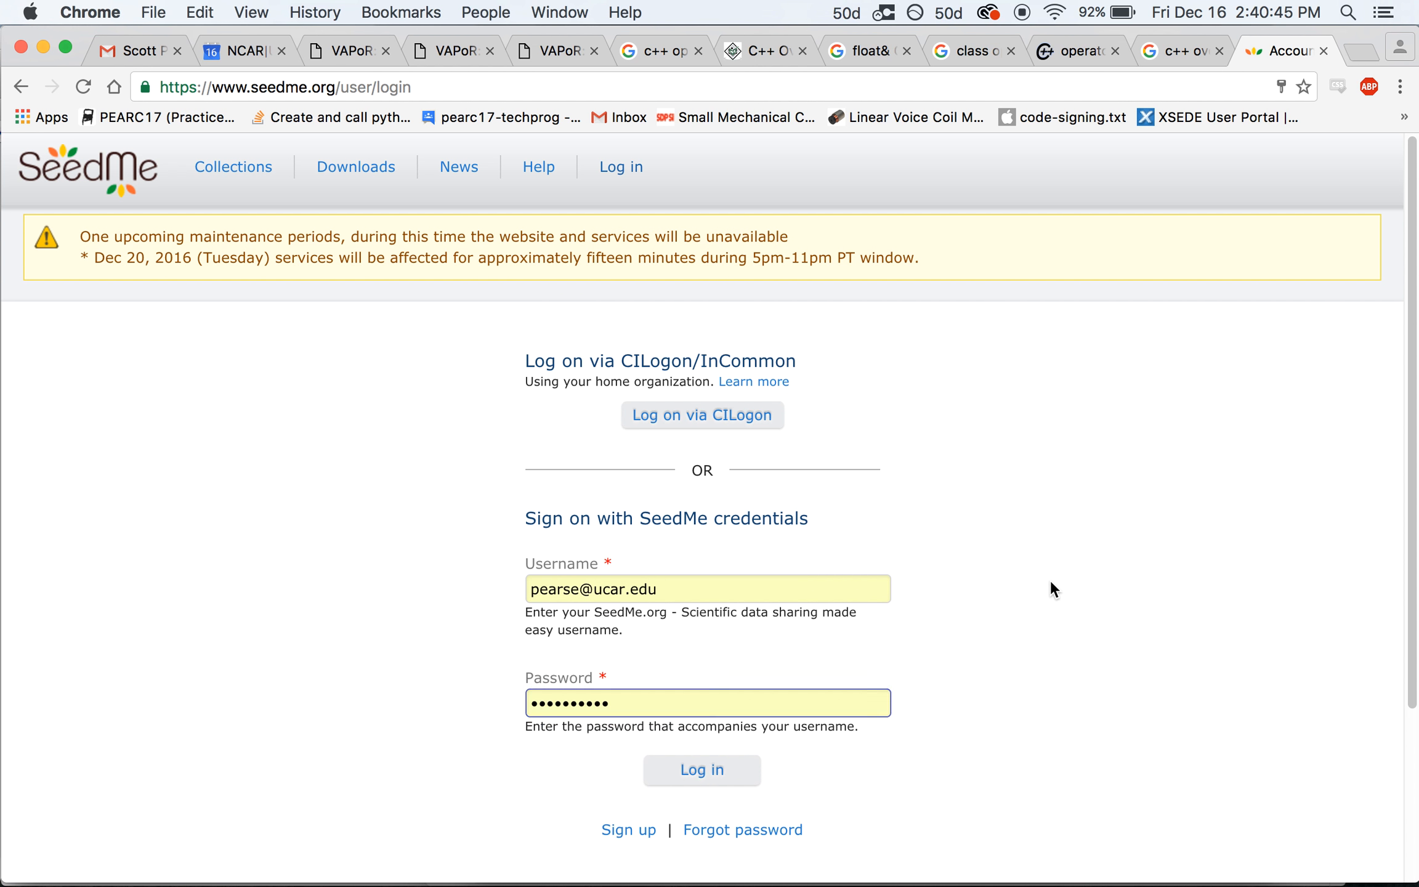
pyautogui.click(701, 775)
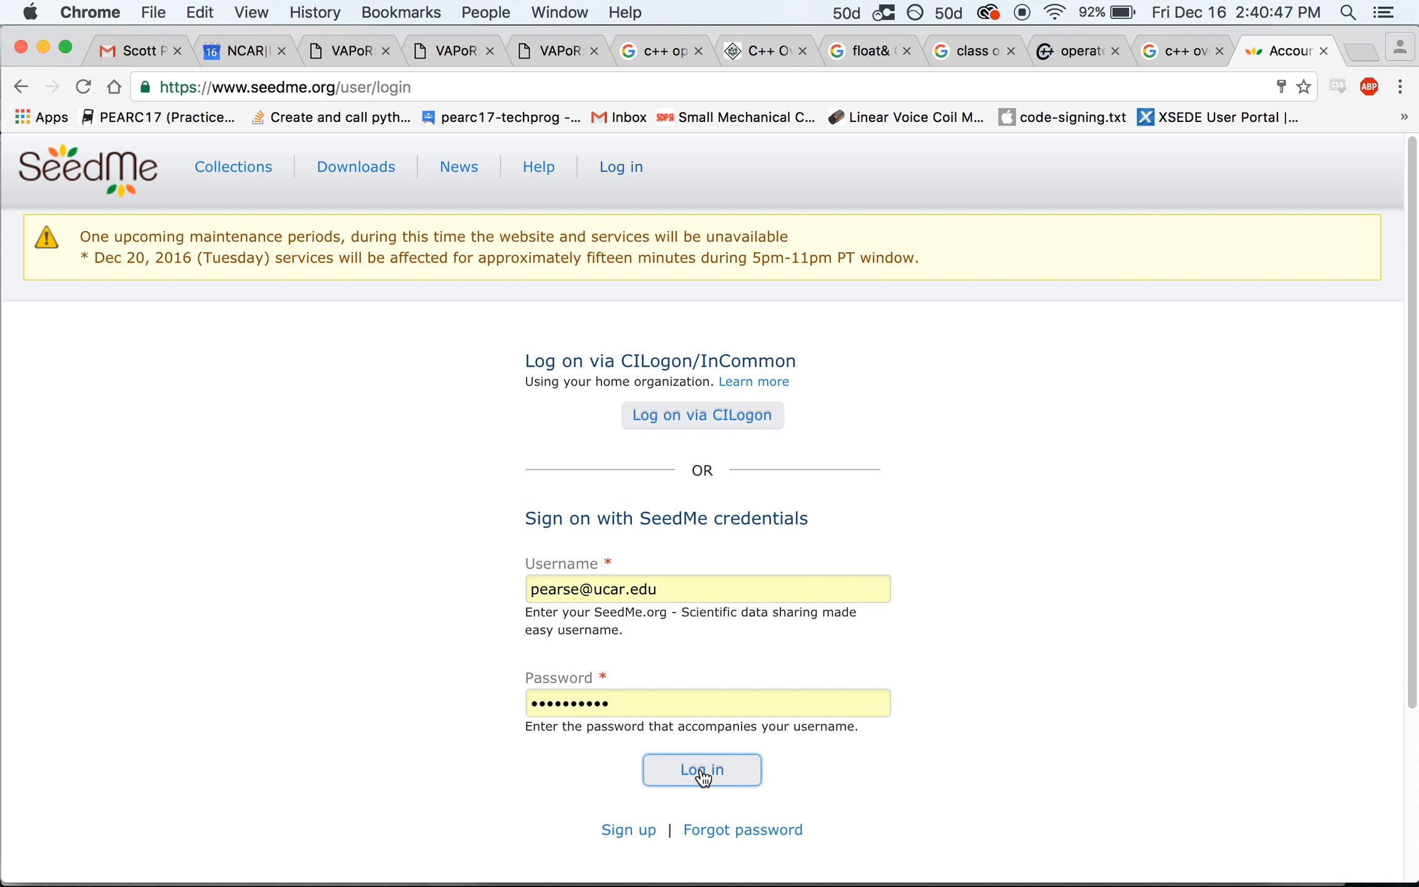
pyautogui.click(702, 777)
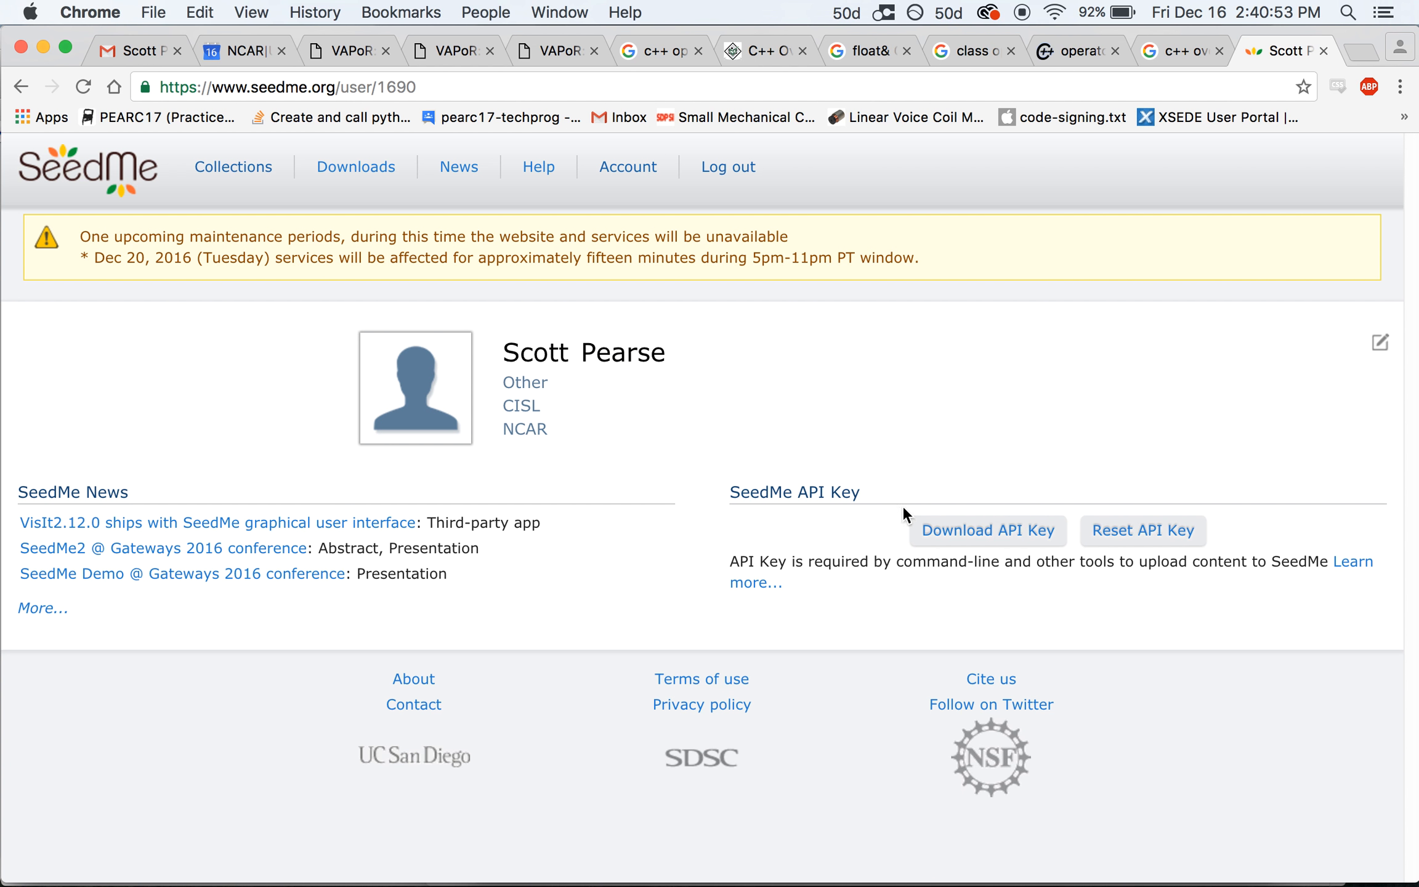
# Download the API key file seedme.txt from the profile page and open it
pyautogui.click(937, 542)
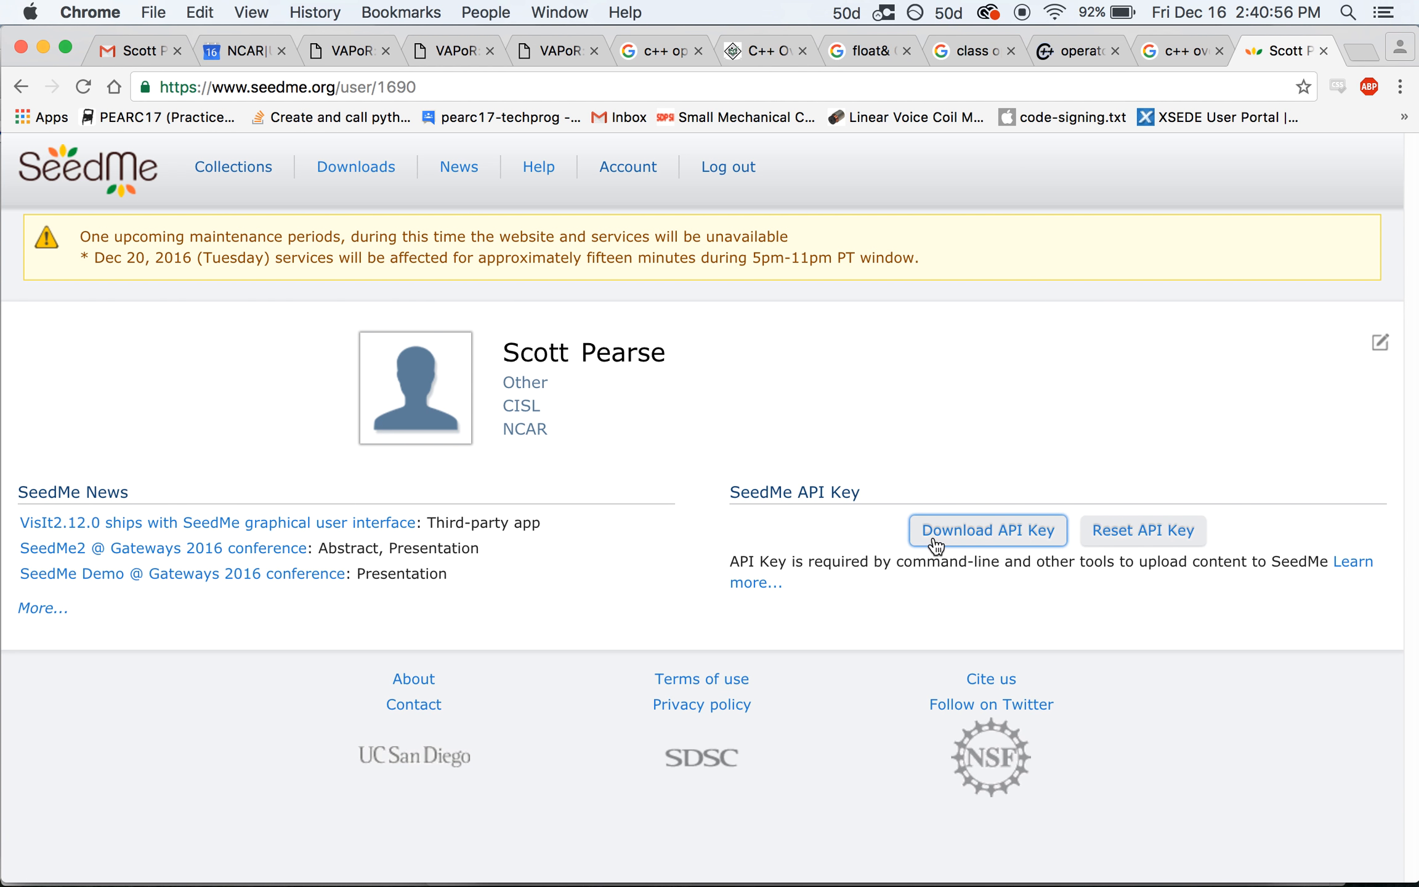
pyautogui.click(970, 535)
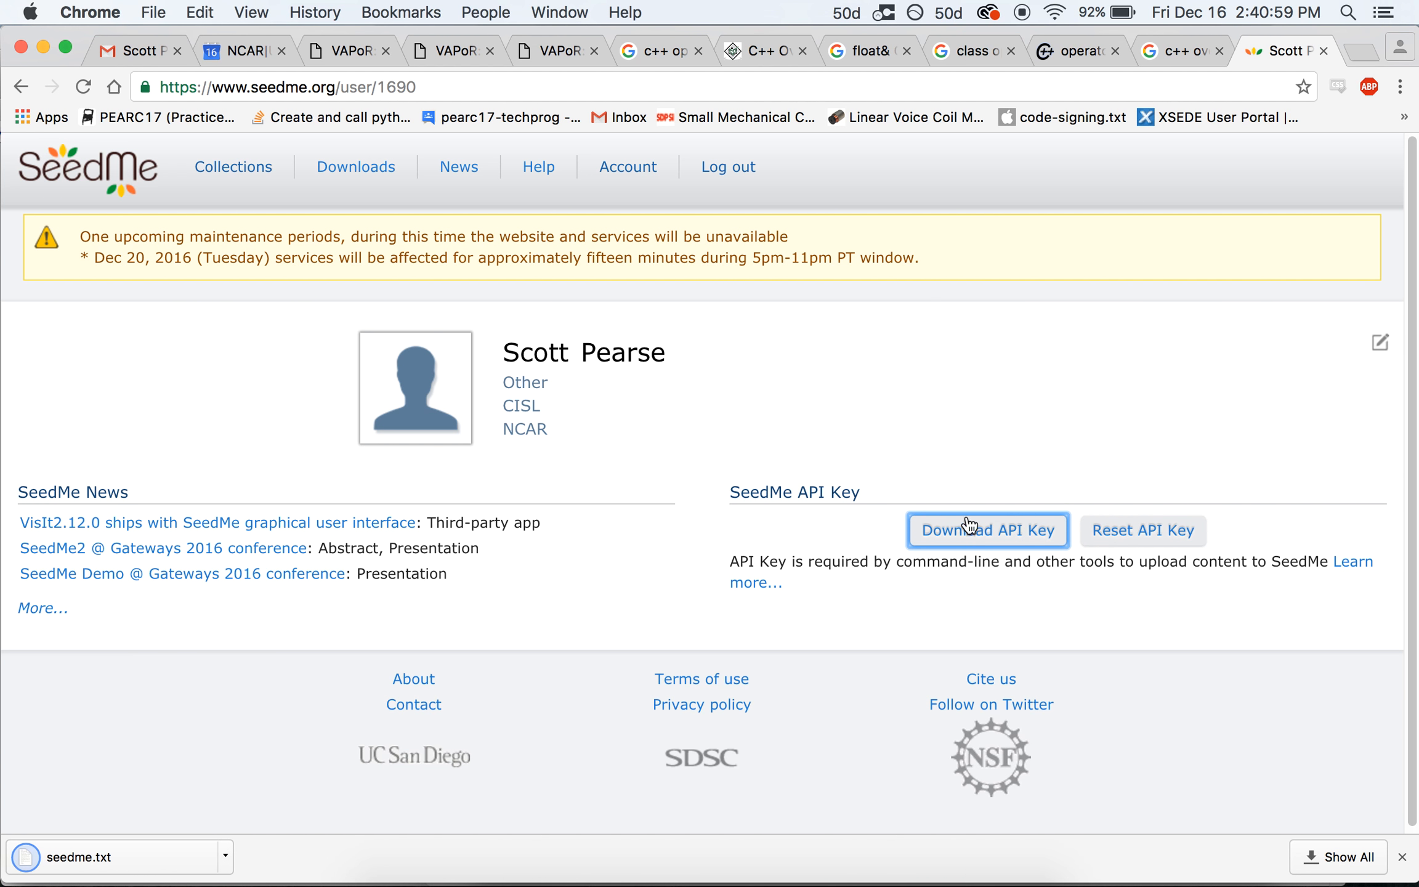
pyautogui.click(87, 857)
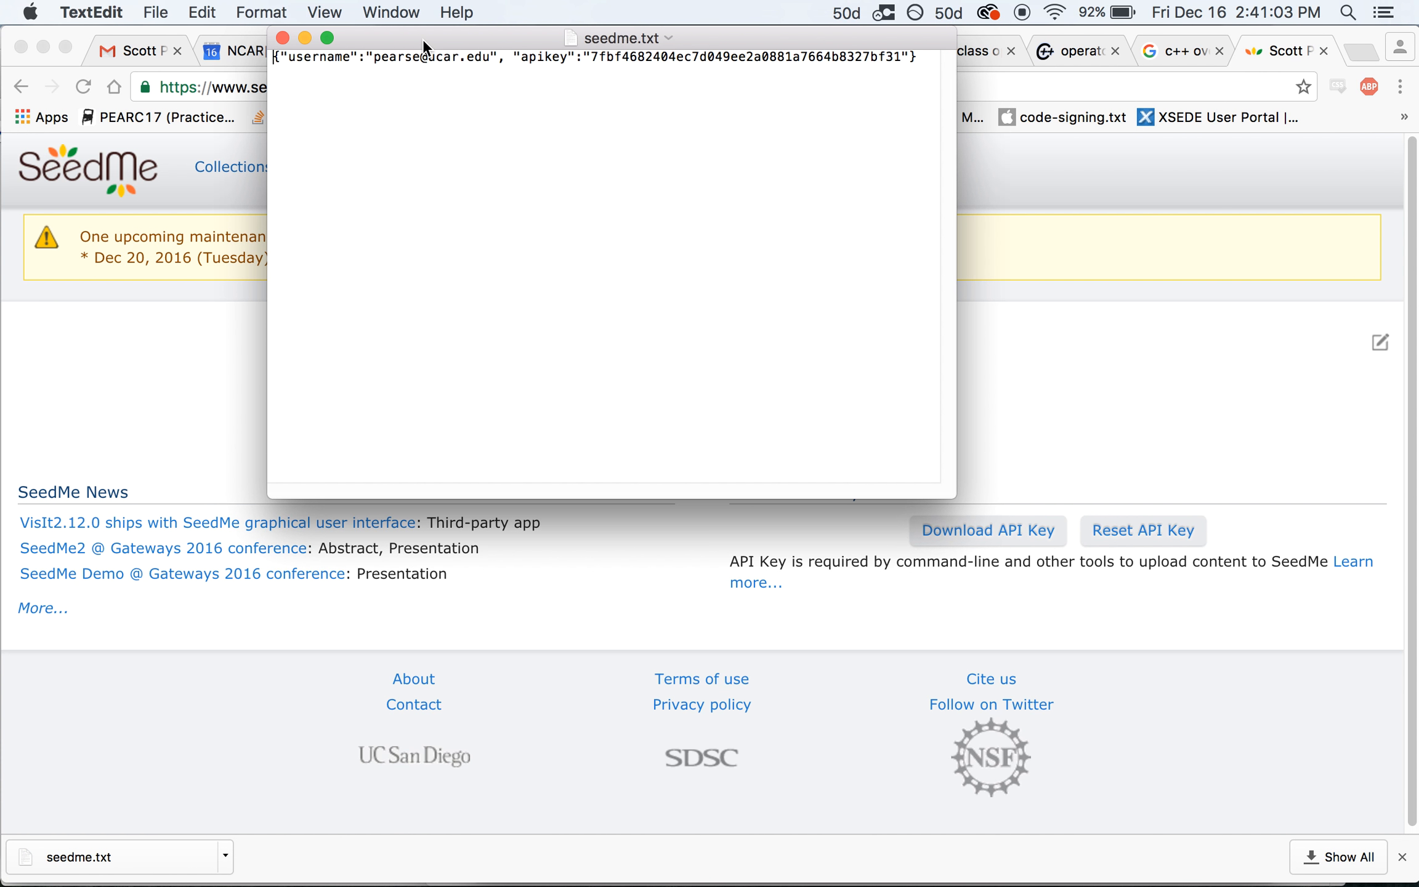
# Inspect the username and apikey entries in seedme.txt, then close the TextEdit window
pyautogui.moveTo(423, 39); pyautogui.dragTo(490, 192)
pyautogui.moveTo(346, 211); pyautogui.dragTo(566, 213)
pyautogui.click(370, 213)
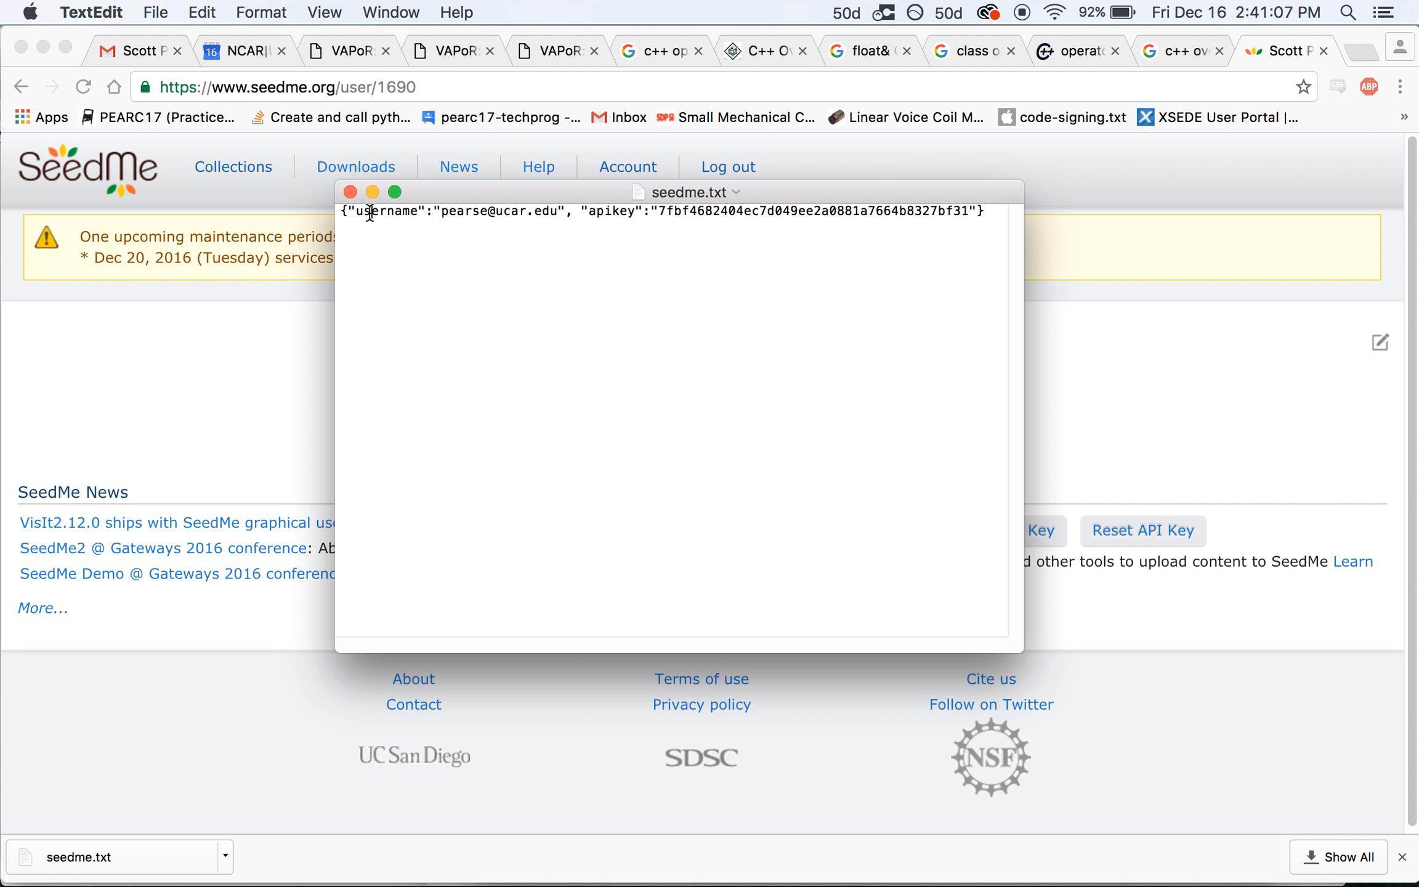
pyautogui.doubleClick(371, 213)
pyautogui.doubleClick(470, 211)
pyautogui.doubleClick(596, 209)
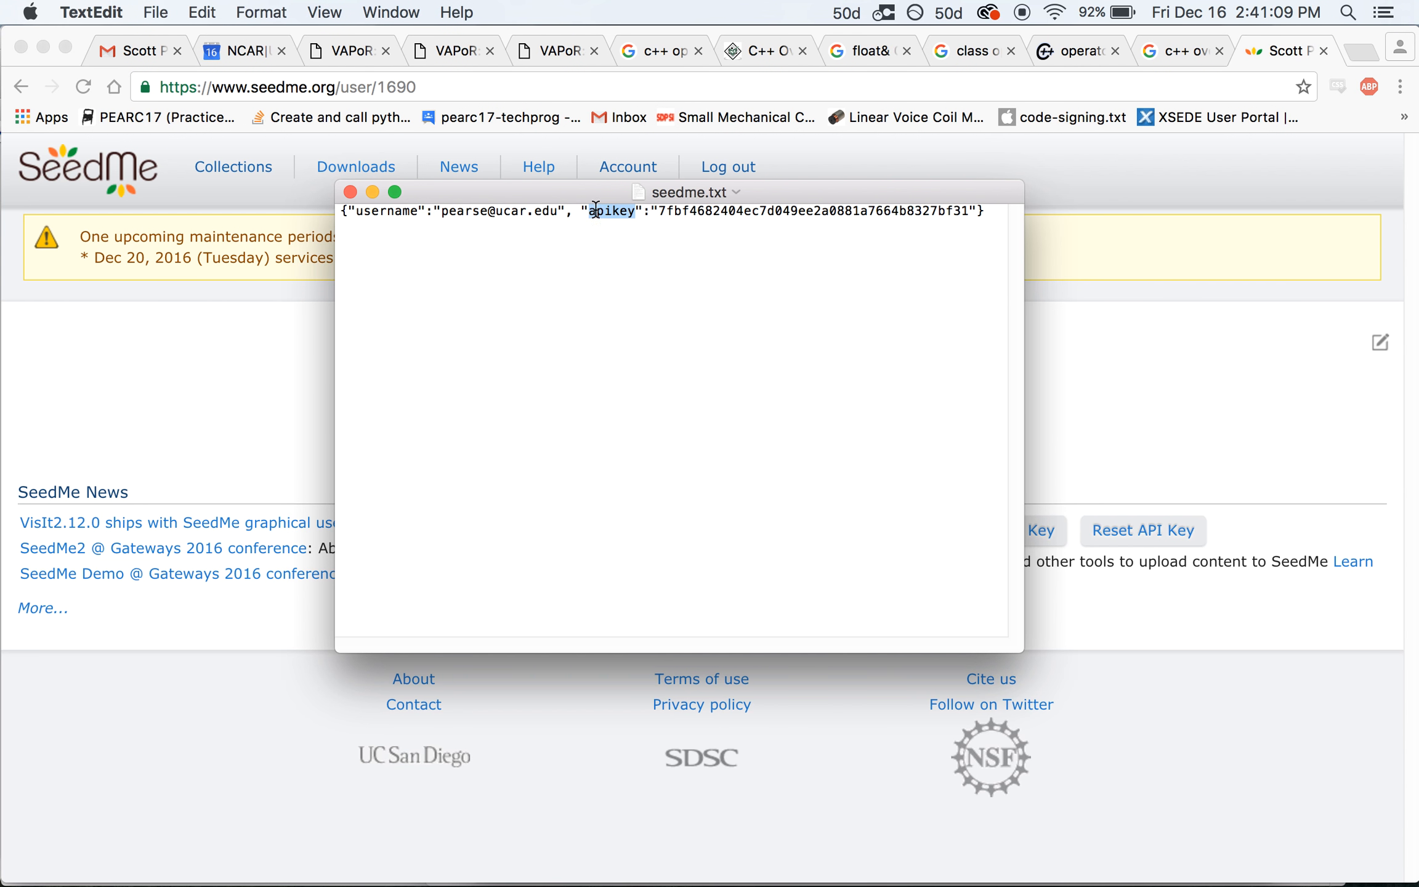
pyautogui.moveTo(658, 211); pyautogui.dragTo(966, 213)
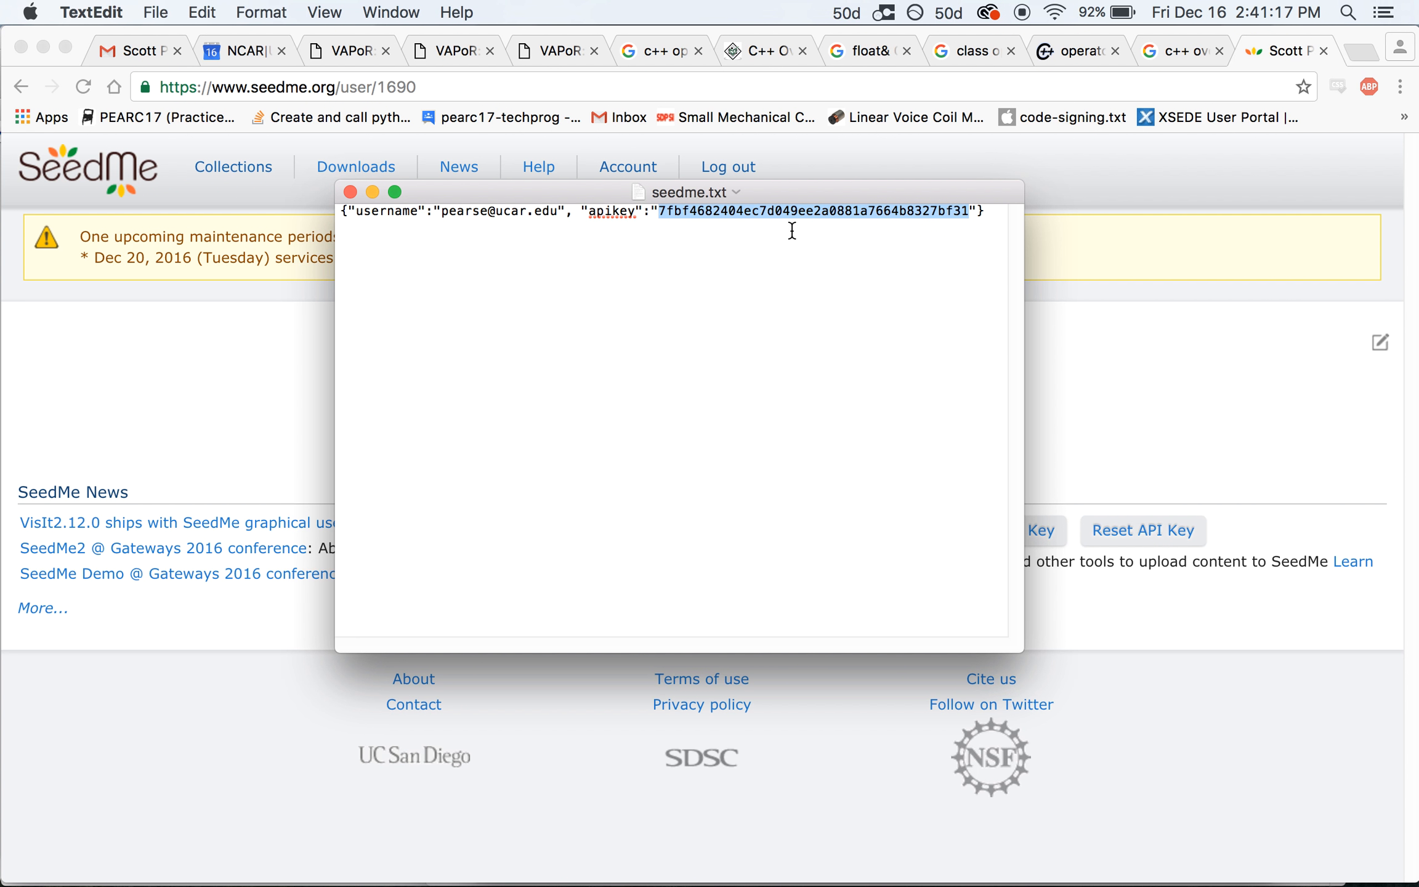
pyautogui.click(351, 192)
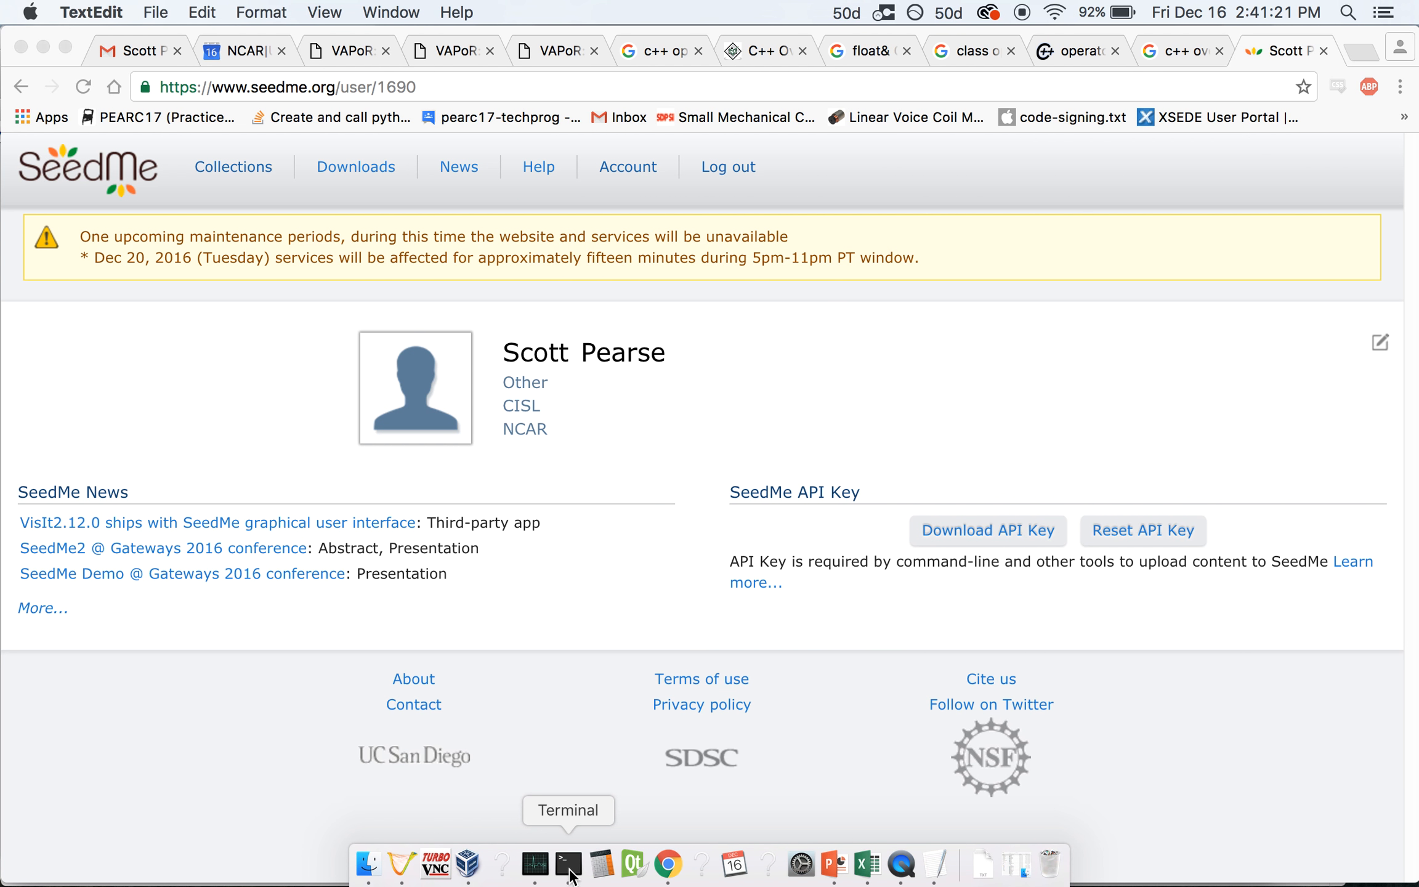
# Copy seedme.txt into the home folder with 'cp ~/Downloads/seedme.txt ~/' in Terminal
pyautogui.click(562, 865)
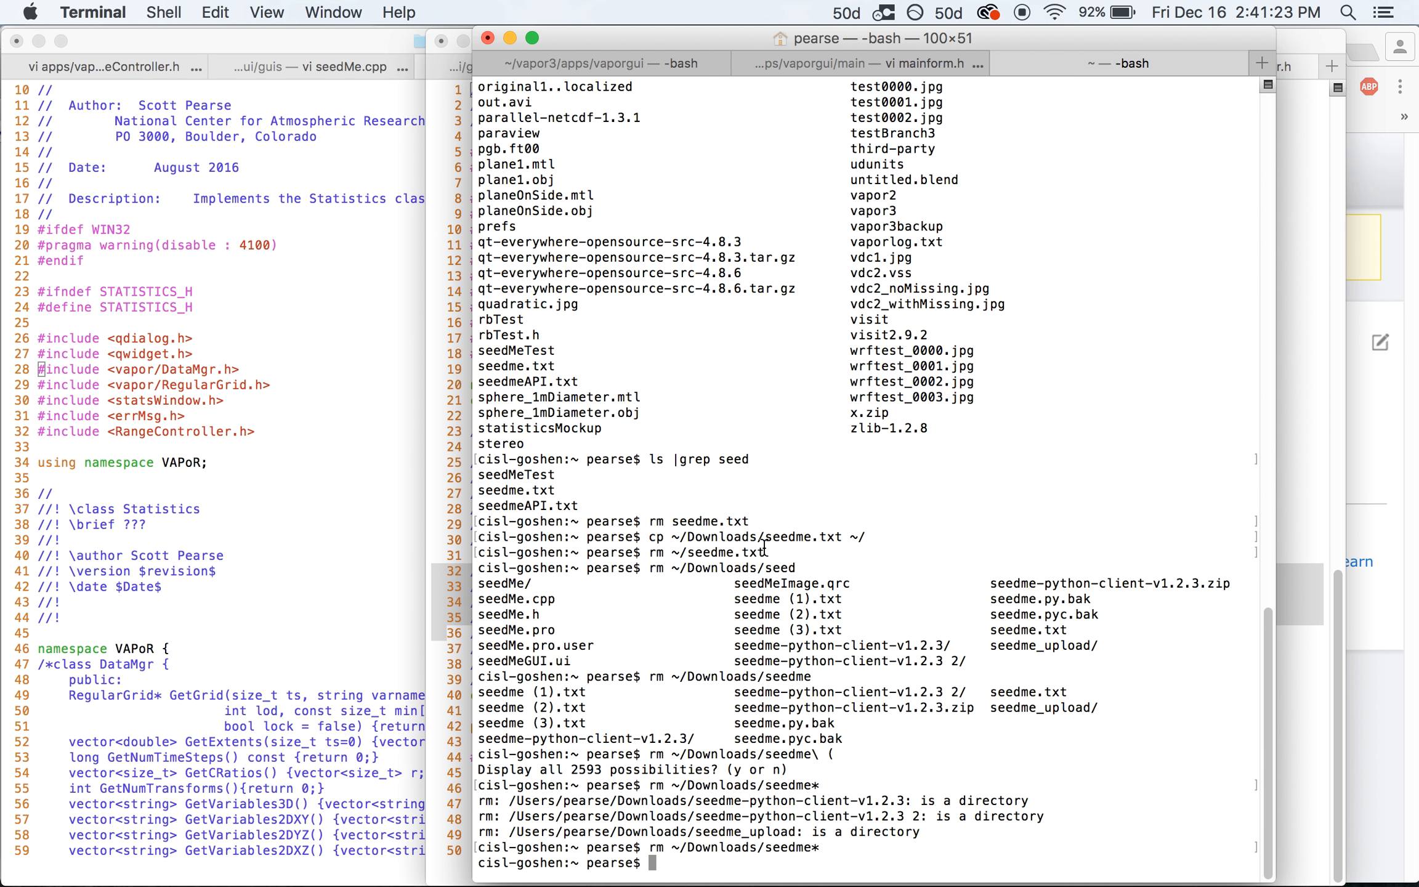
pyautogui.write('cp ~/Downloads/se')
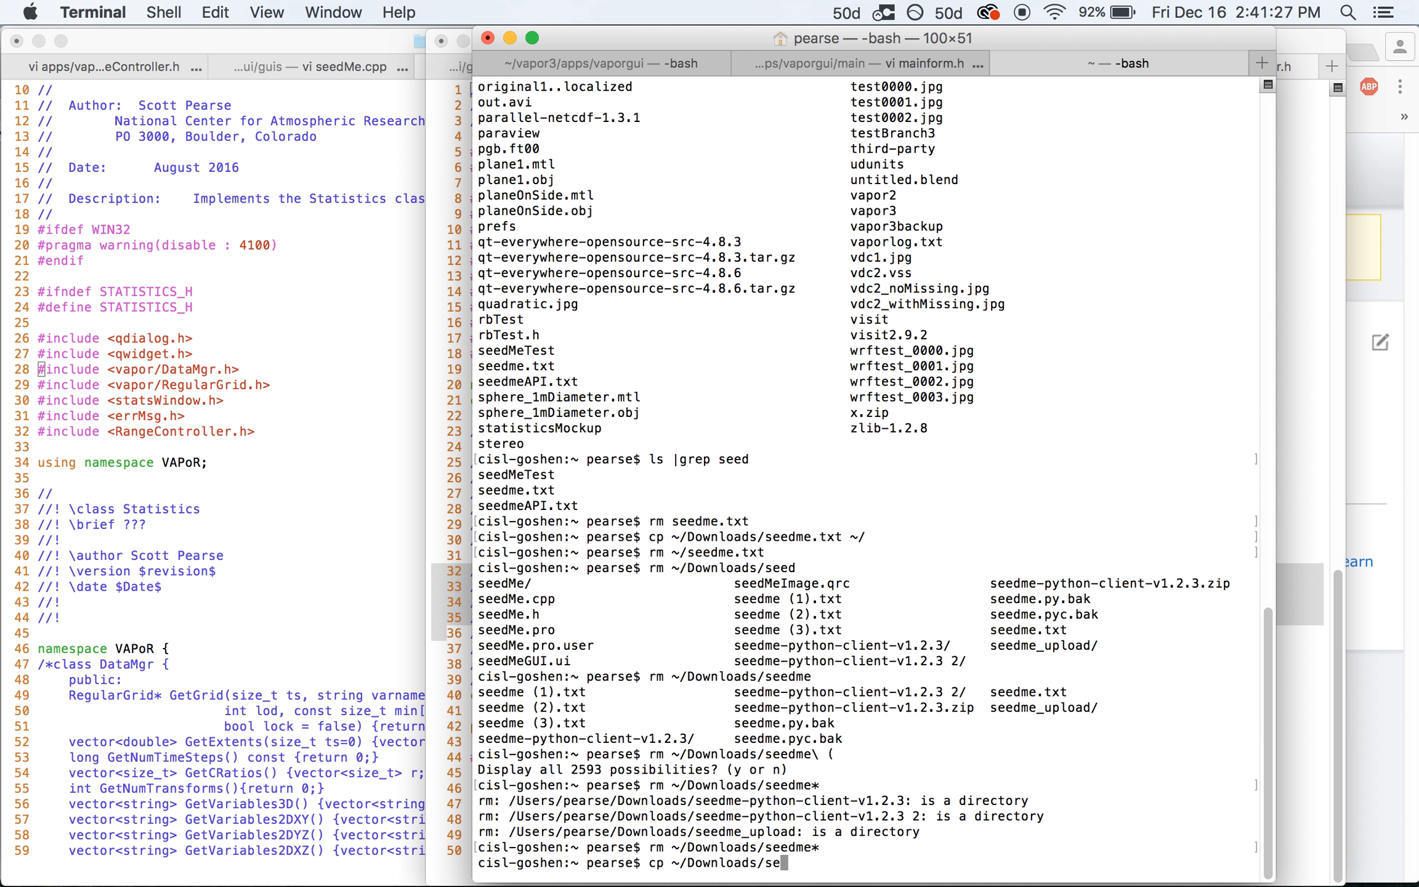
pyautogui.write('edme.txt ~/')
pyautogui.press('Return')
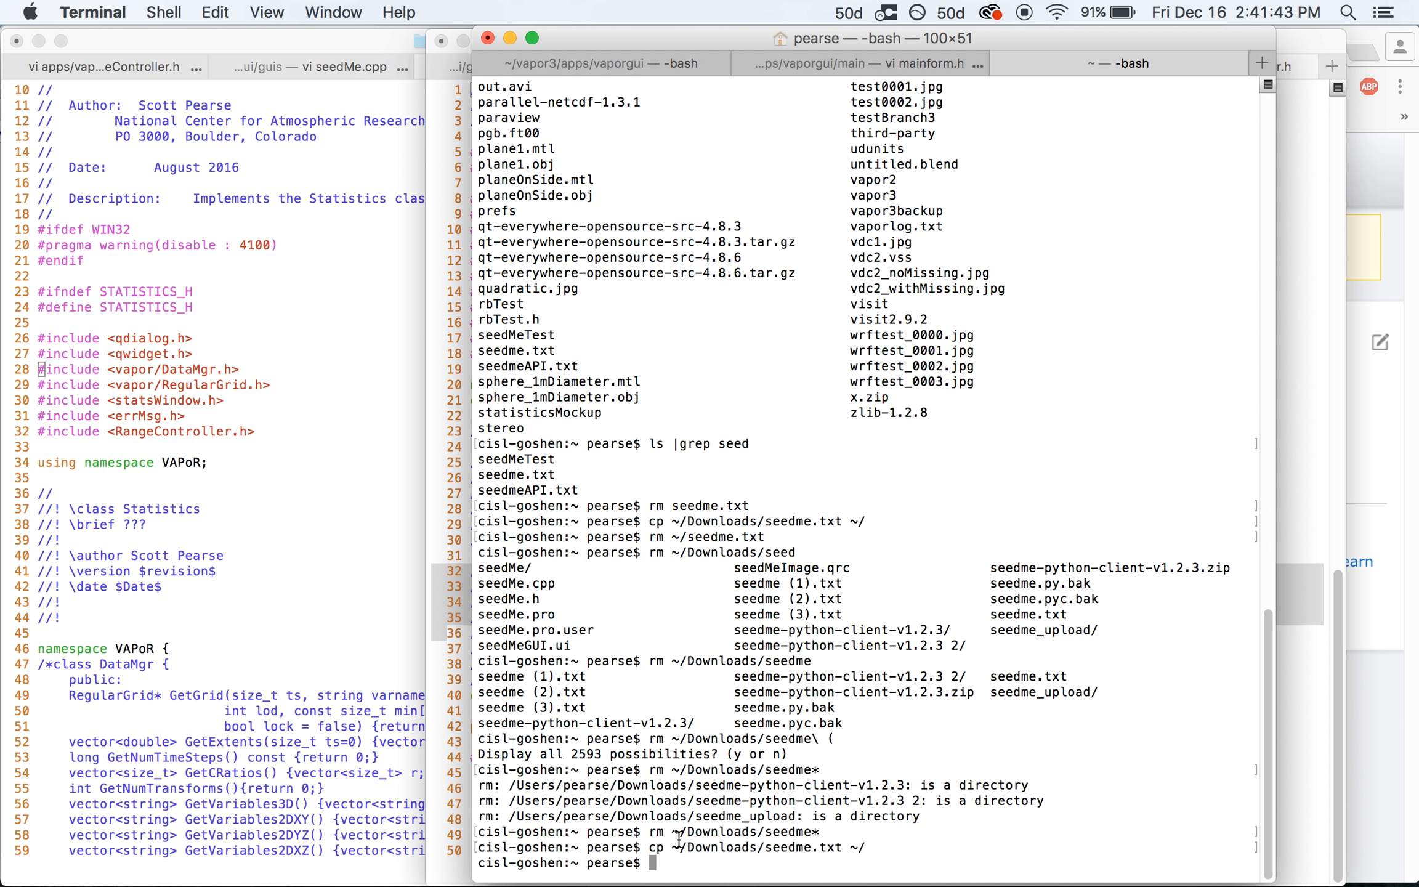
pyautogui.moveTo(651, 845); pyautogui.dragTo(890, 841)
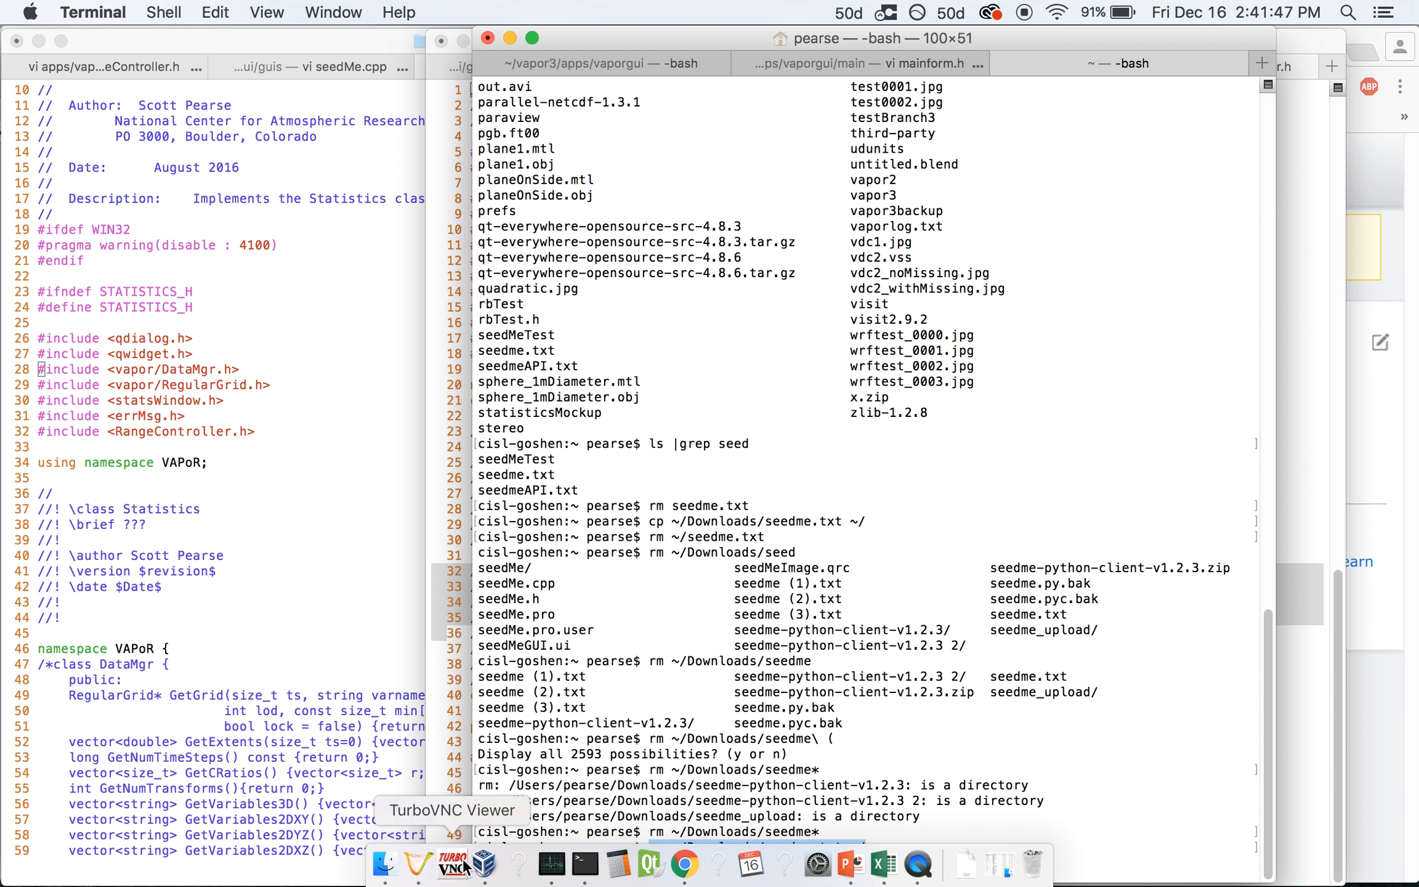
pyautogui.click(416, 874)
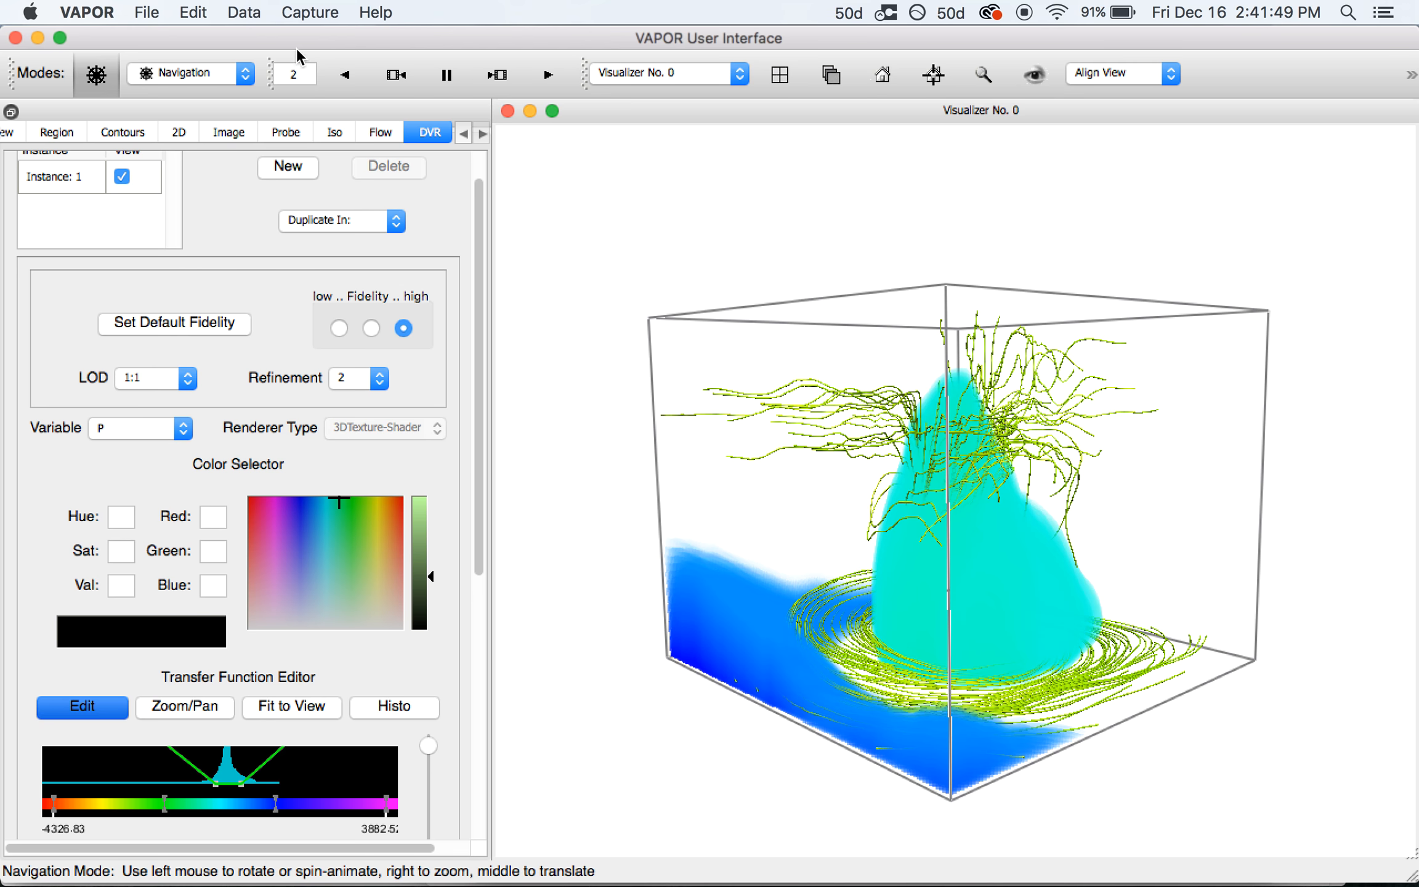
# Open the SeedMe Video Creator form from the Capture menu, keeping quality at native
pyautogui.click(307, 13)
pyautogui.click(346, 145)
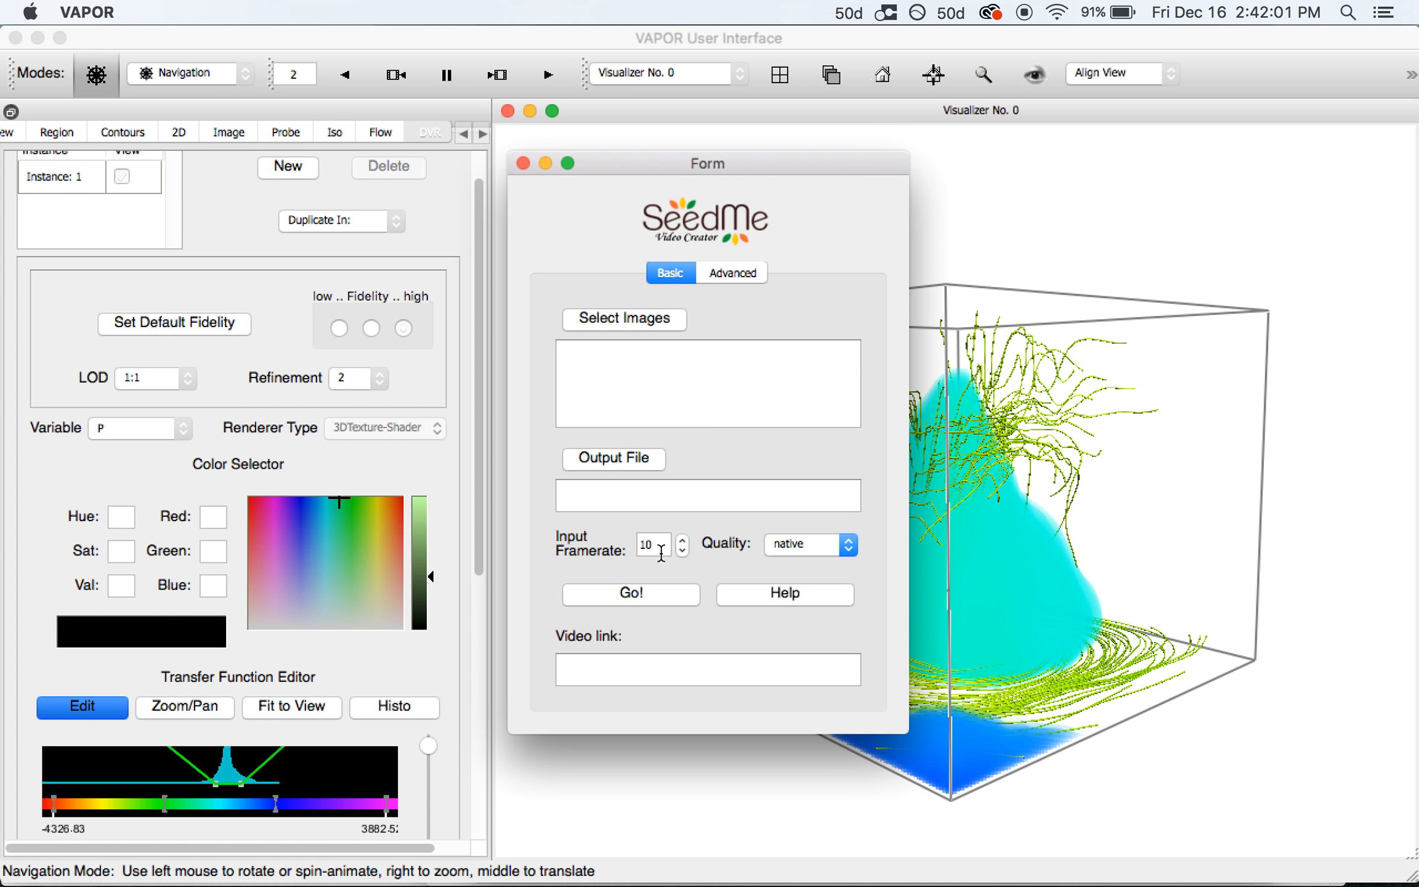
pyautogui.click(808, 549)
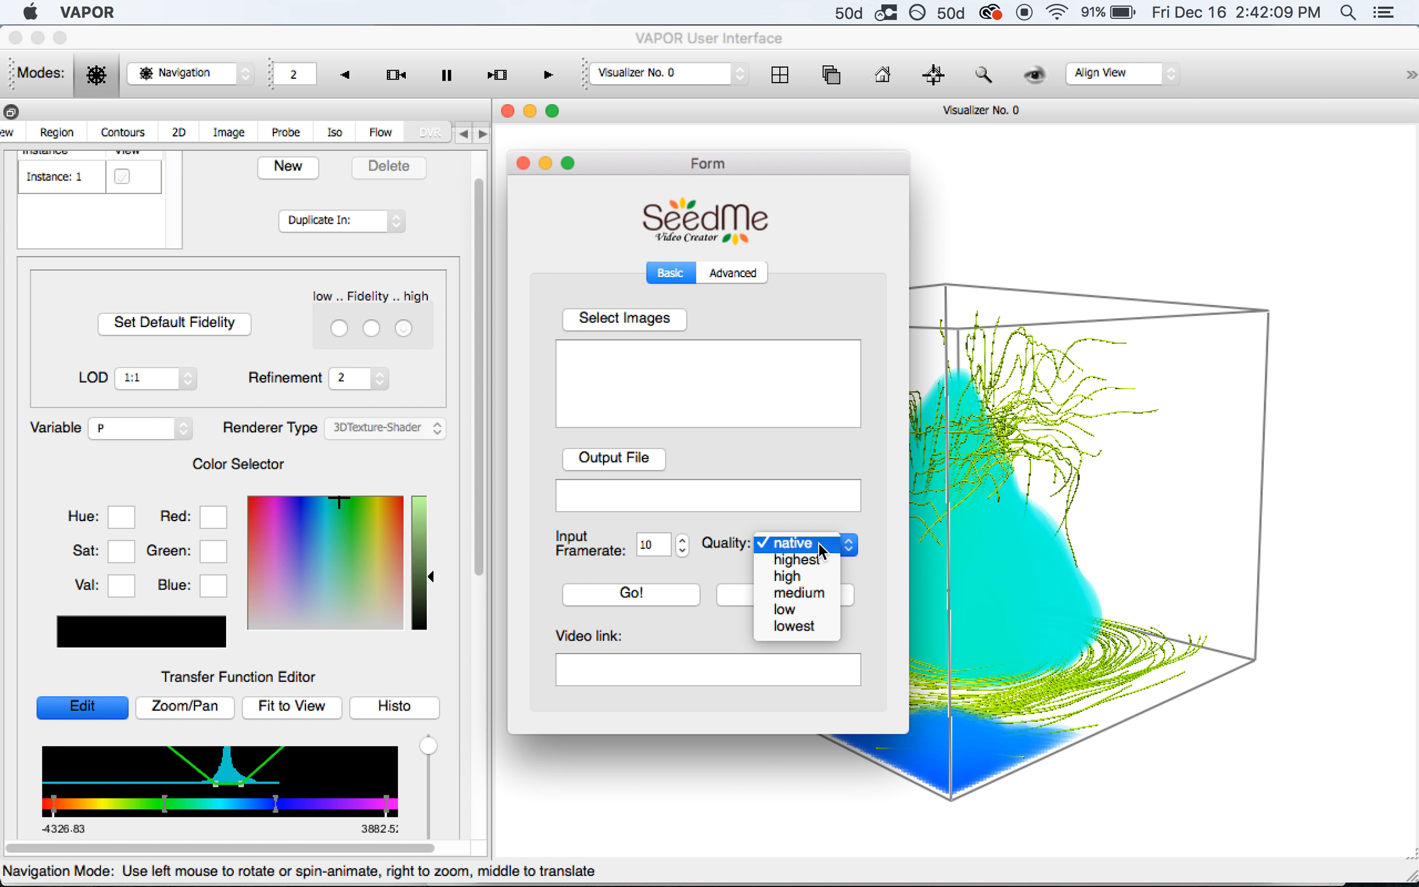
pyautogui.click(818, 542)
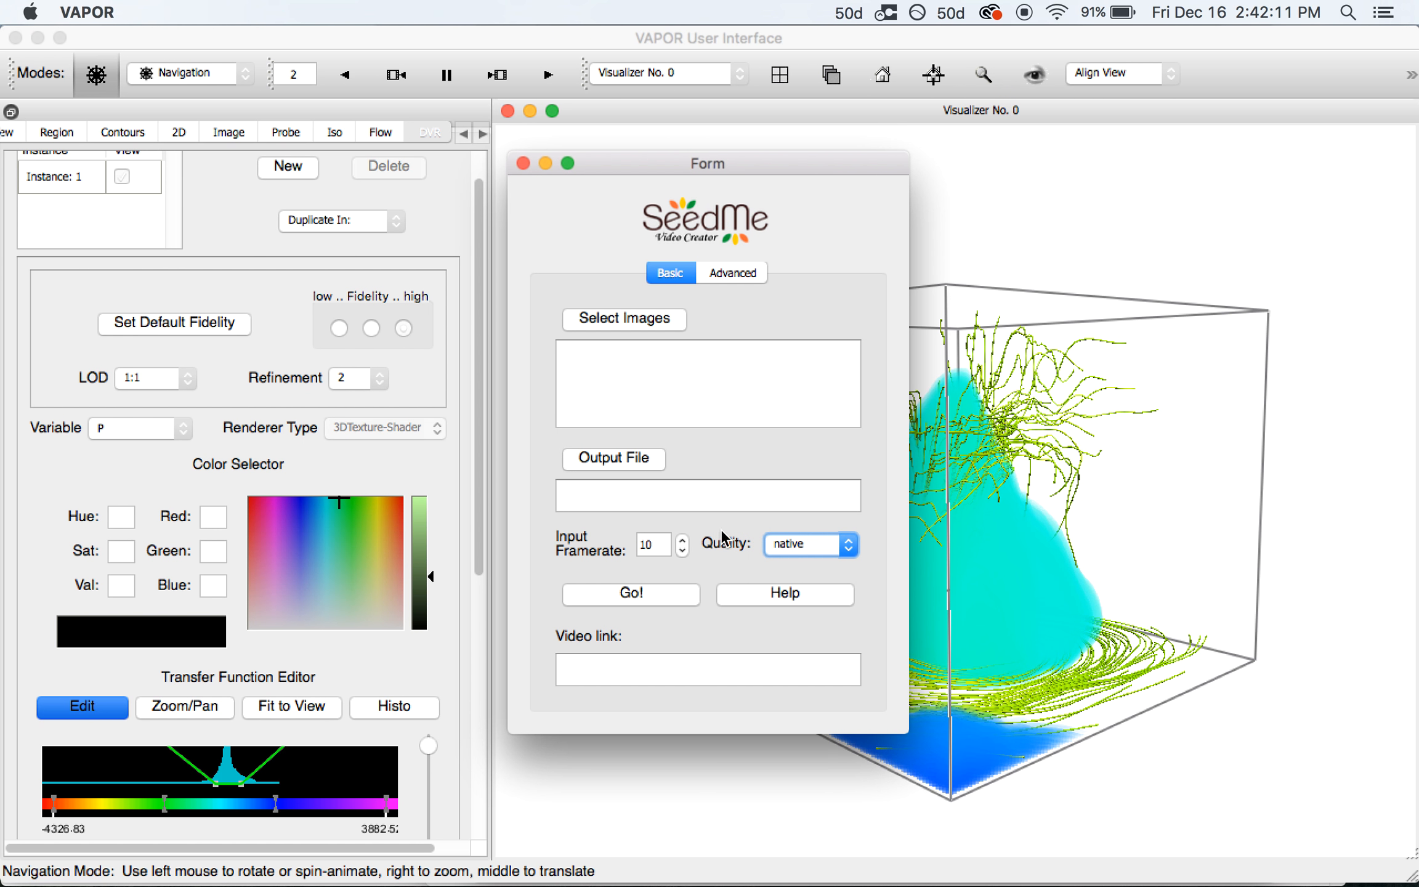
pyautogui.click(597, 674)
# Set video permissions to Group and enter a colleague's e-mail address under Share With
pyautogui.click(725, 277)
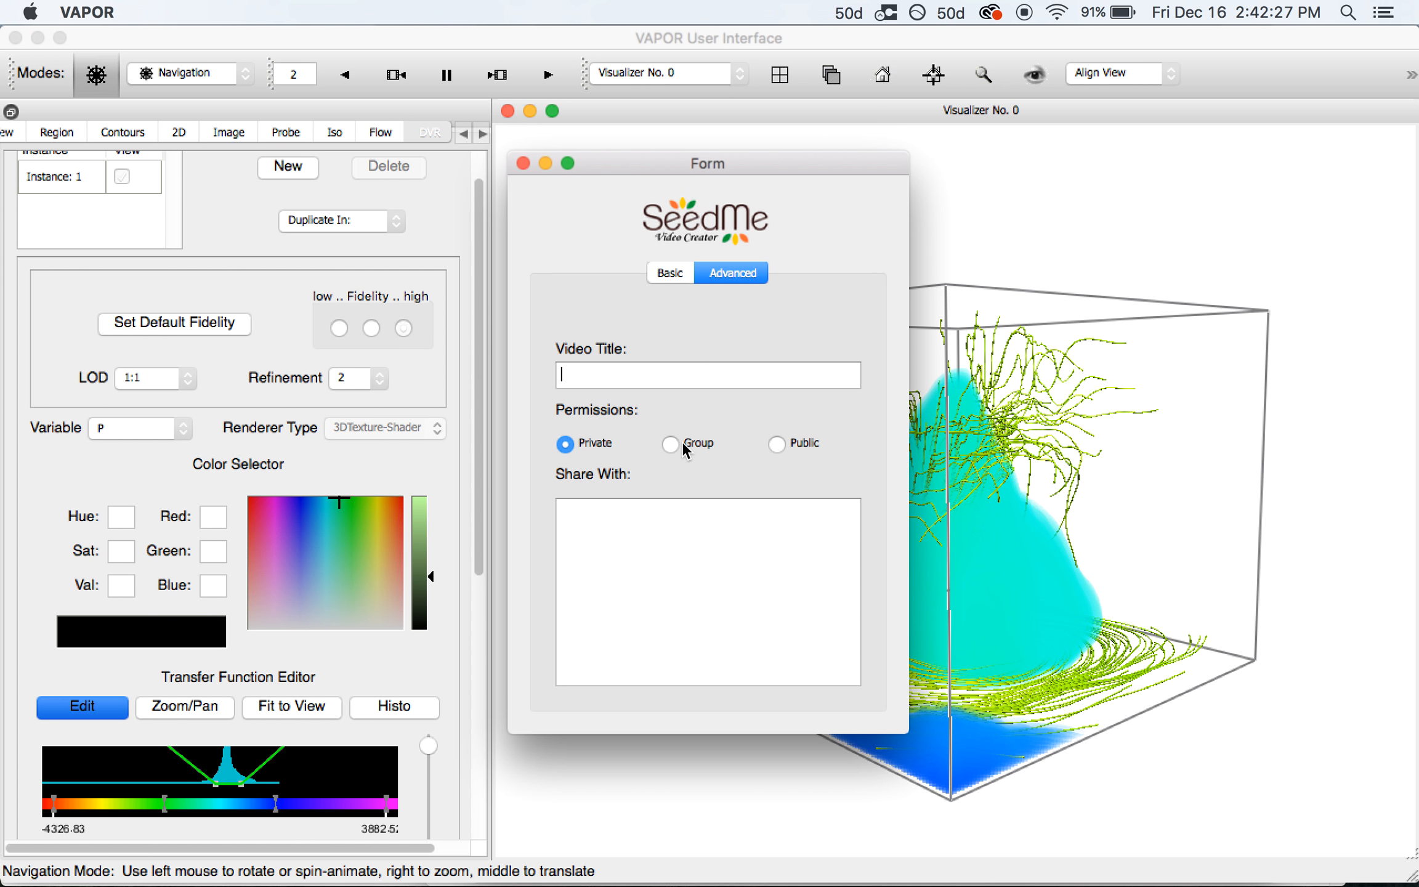
pyautogui.click(592, 515)
pyautogui.click(685, 441)
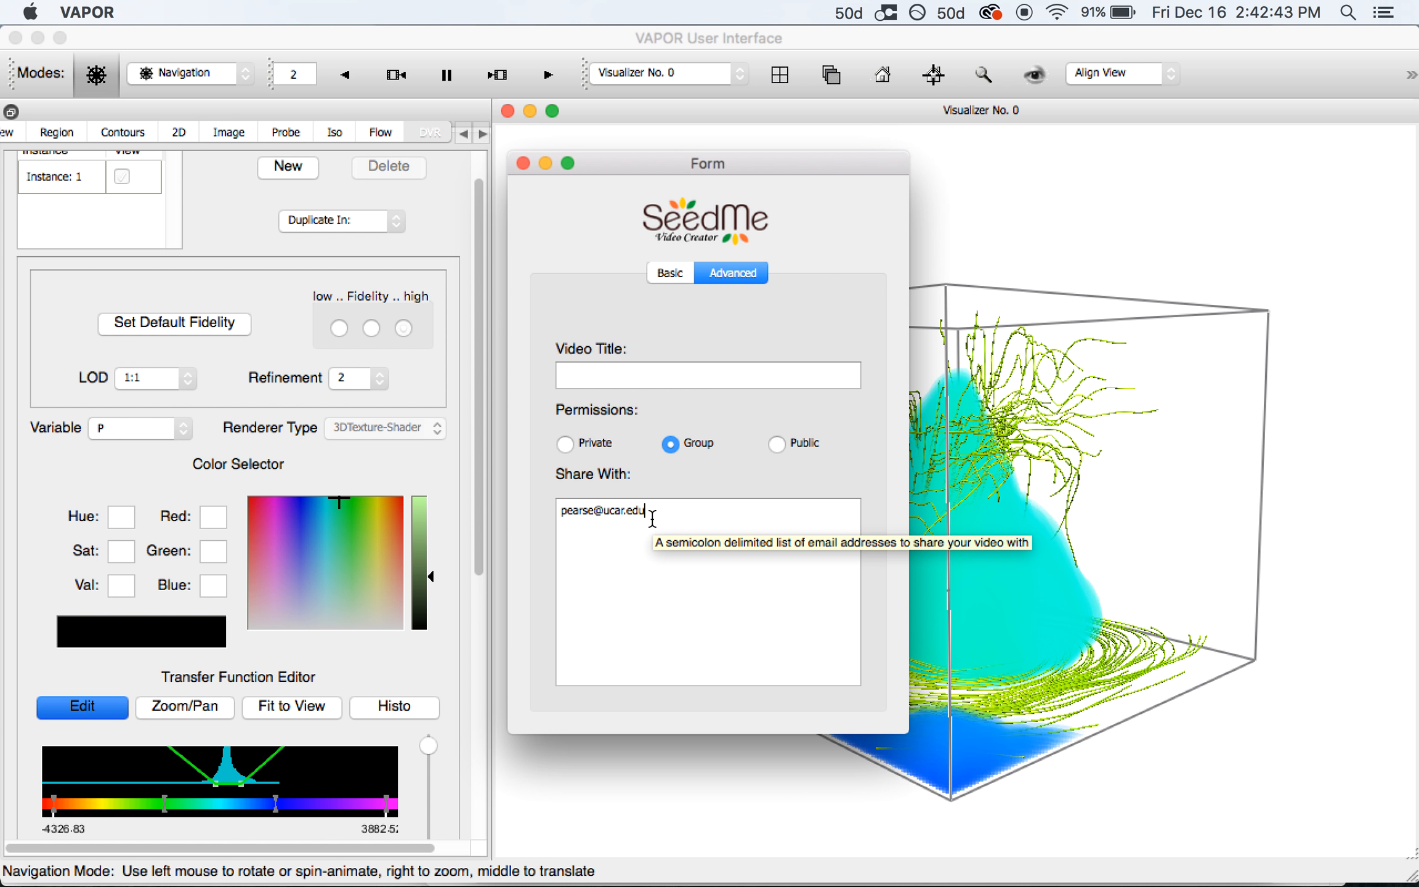
pyautogui.moveTo(646, 512); pyautogui.dragTo(561, 513)
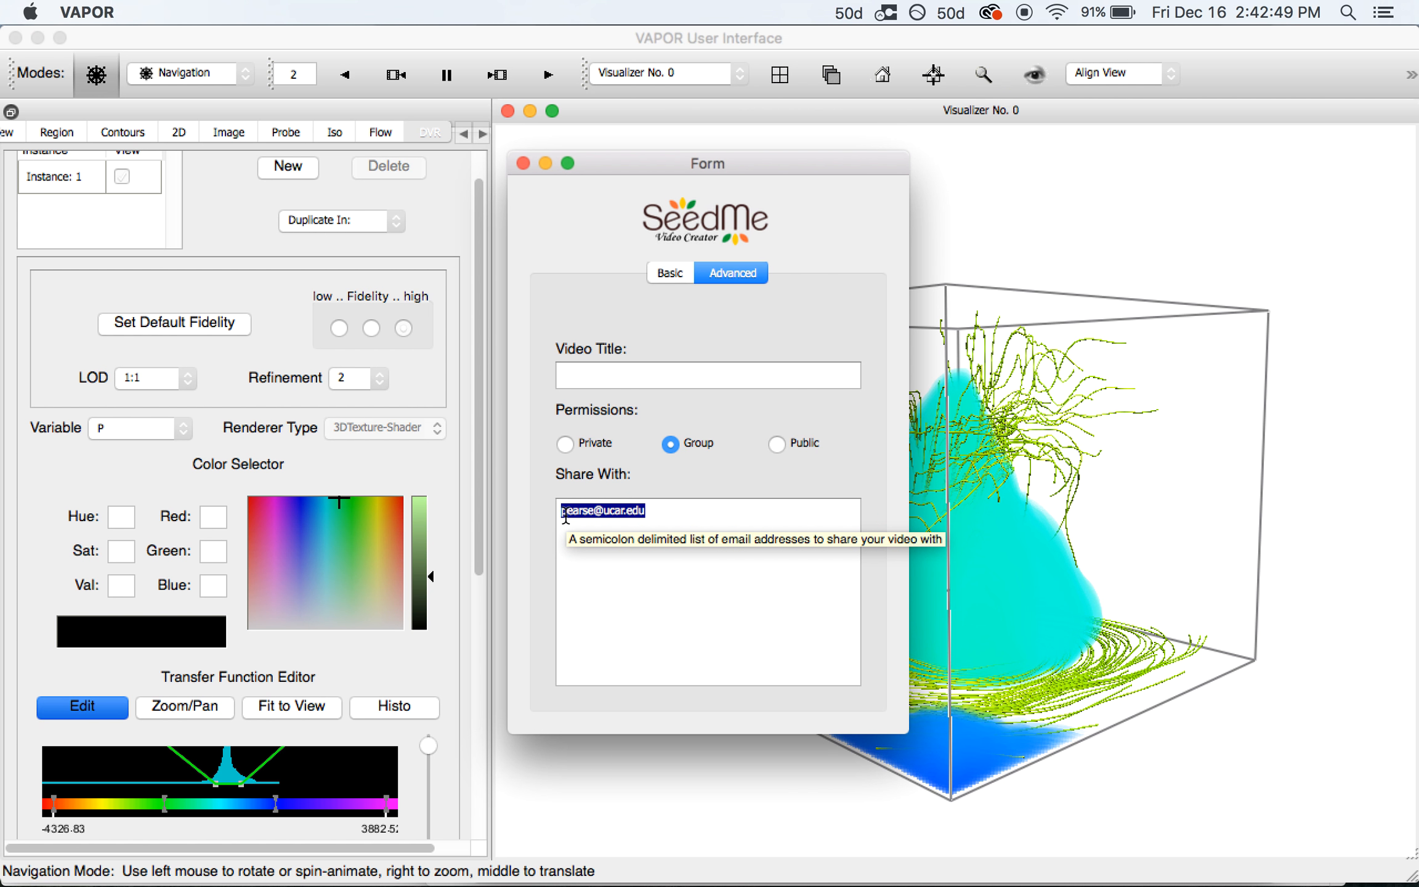
pyautogui.moveTo(744, 502); pyautogui.dragTo(549, 504)
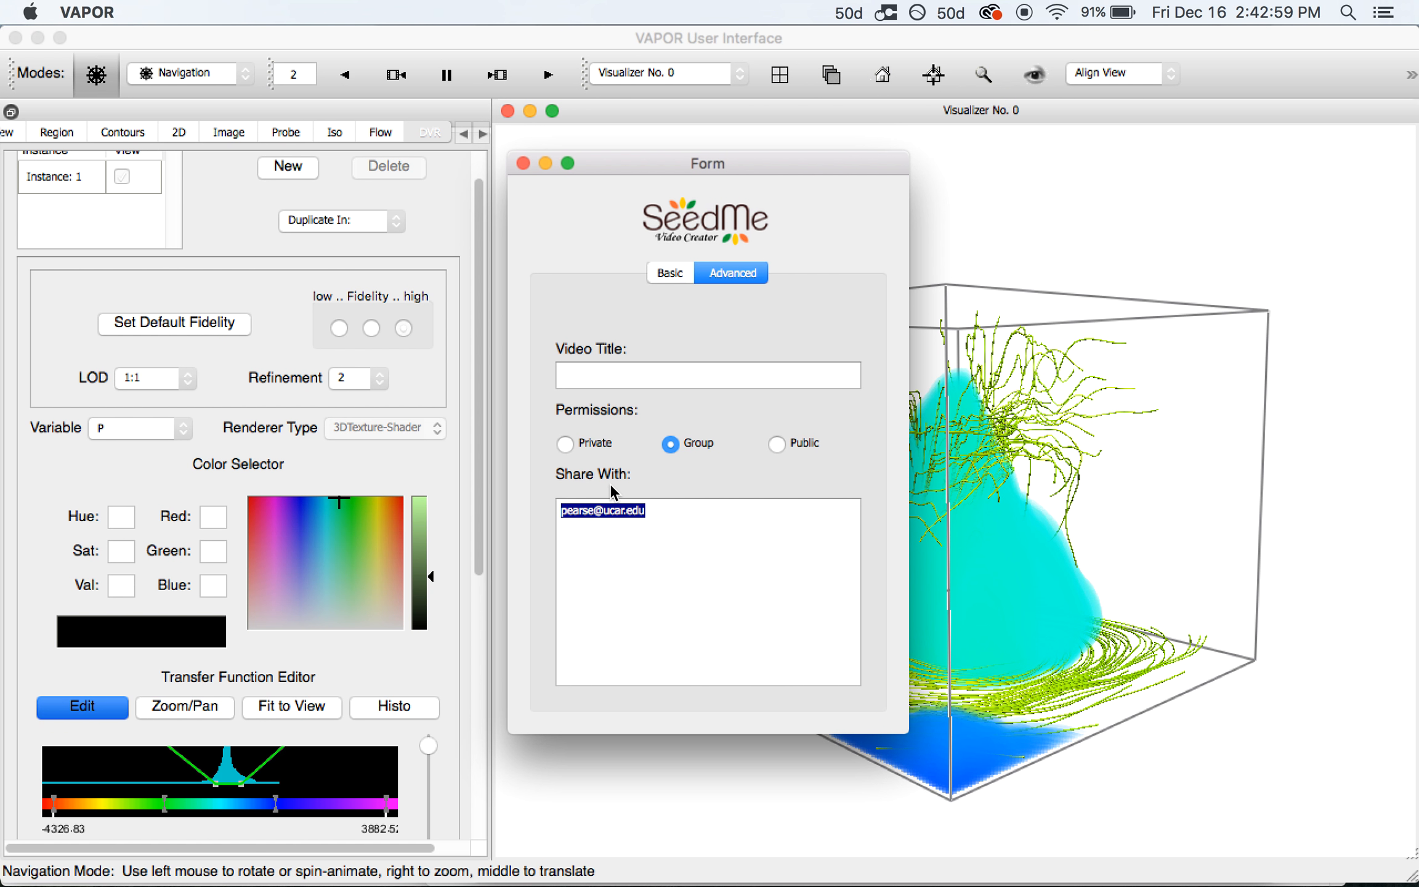
pyautogui.click(669, 275)
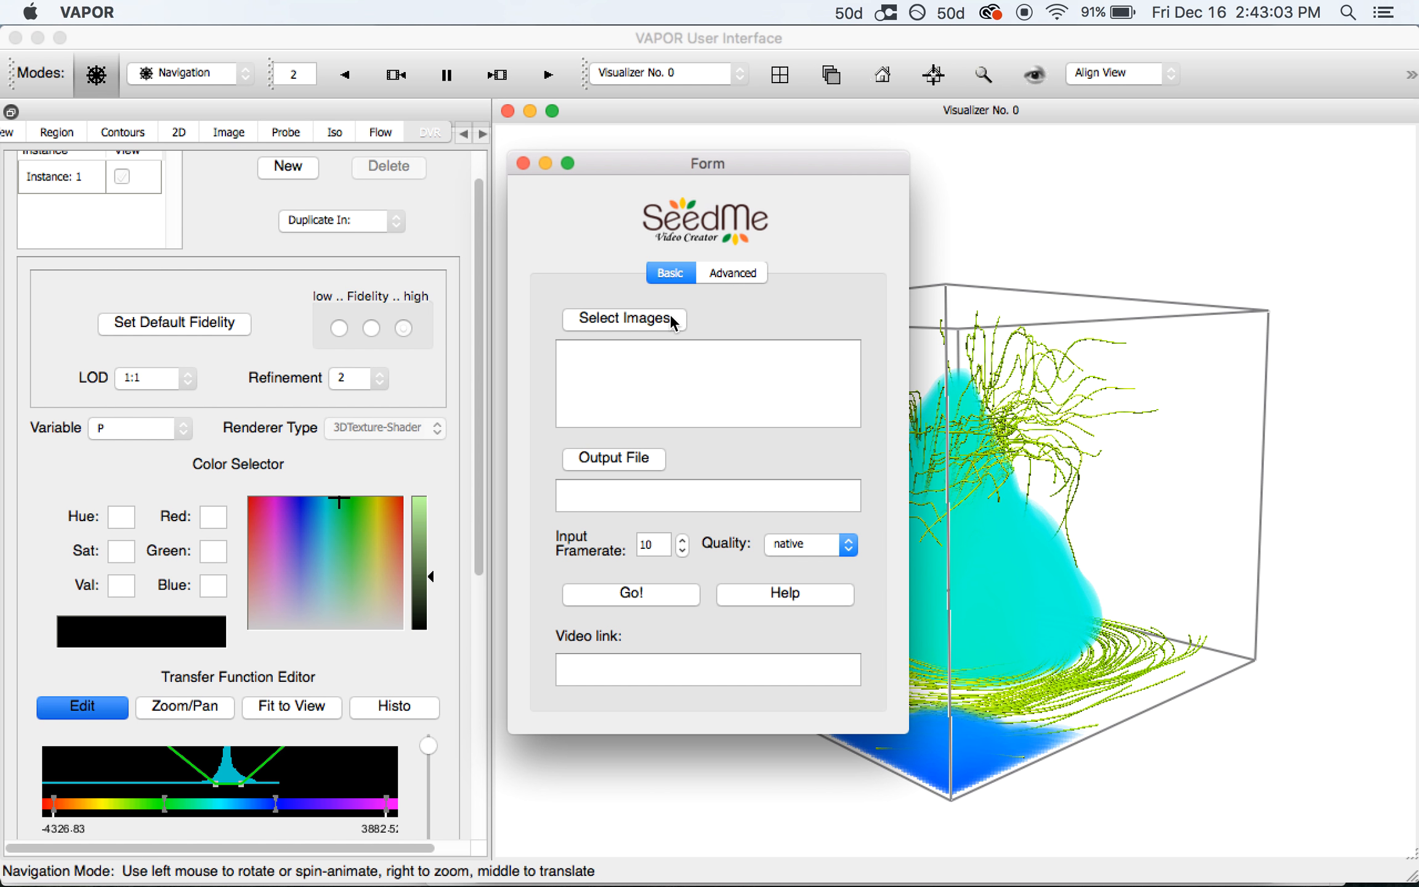
# Load the five seedMe JPEG frames, seedMe0028.jpg through seedMe0023.jpg, from Pictures
pyautogui.click(611, 325)
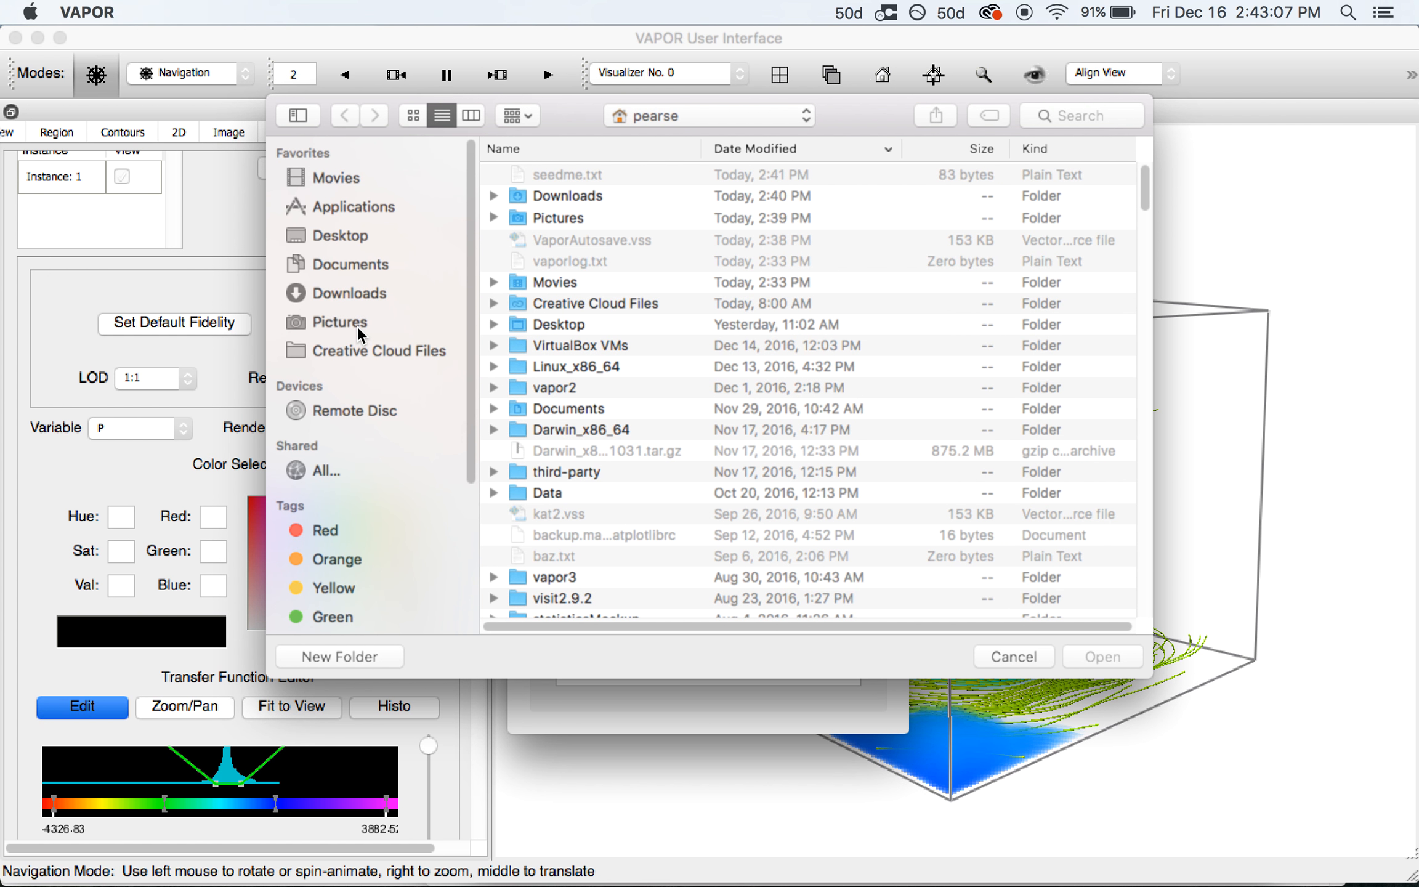
pyautogui.click(357, 322)
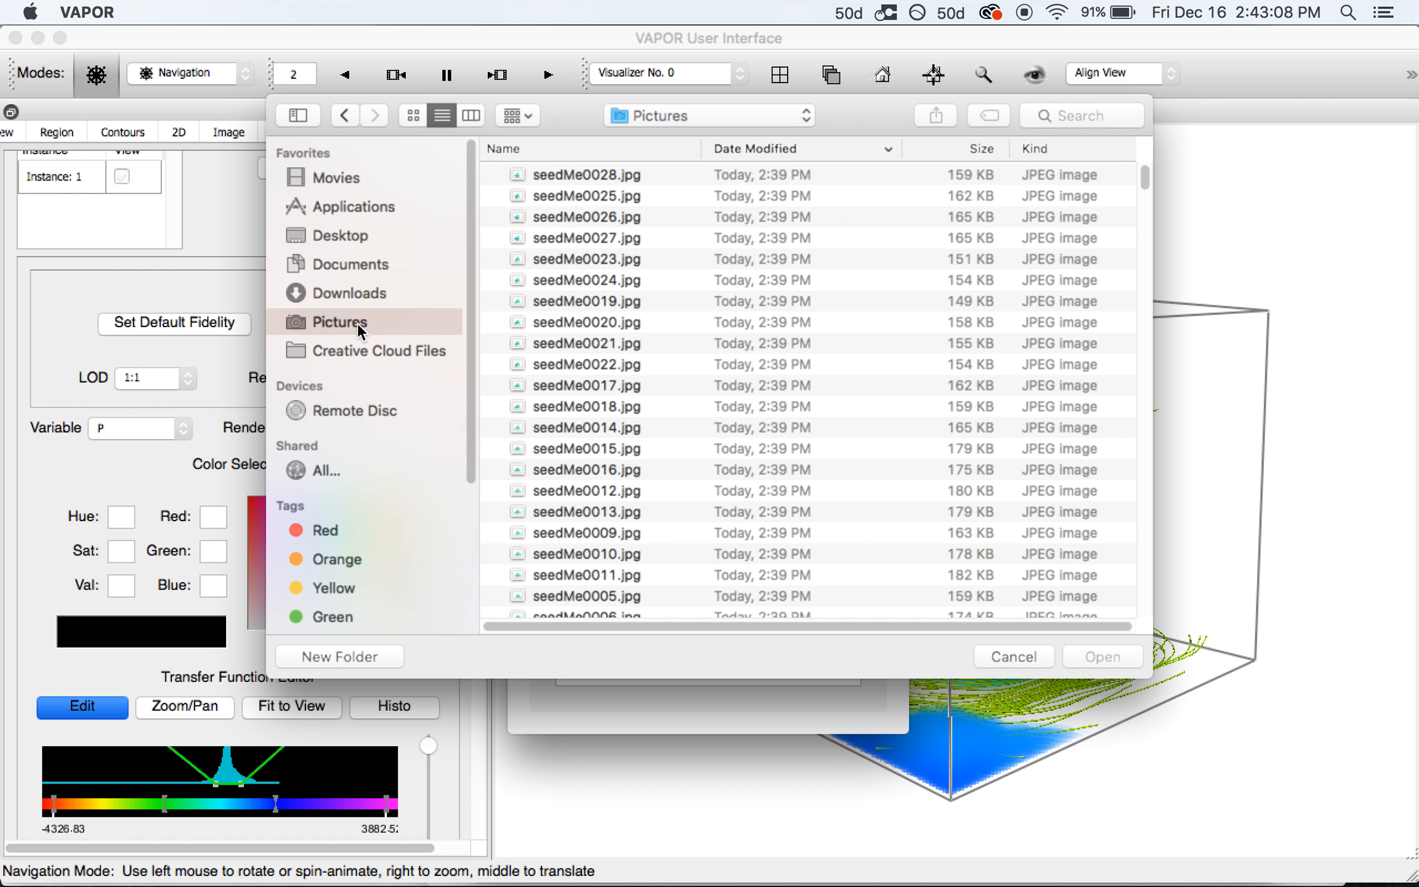
pyautogui.click(622, 175)
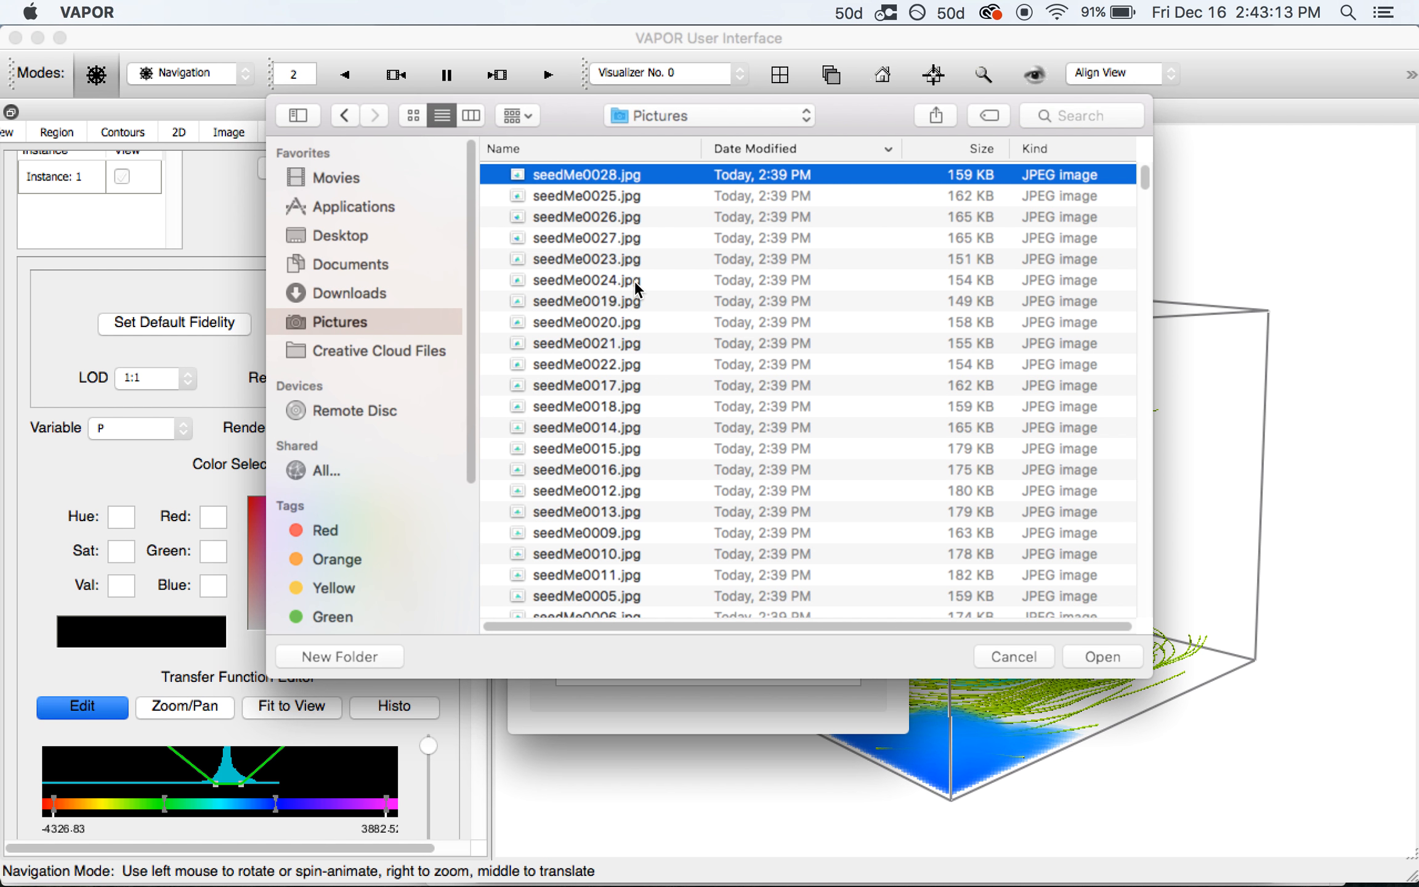
pyautogui.keyDown('shift'); pyautogui.click(640, 259); pyautogui.keyUp('shift')
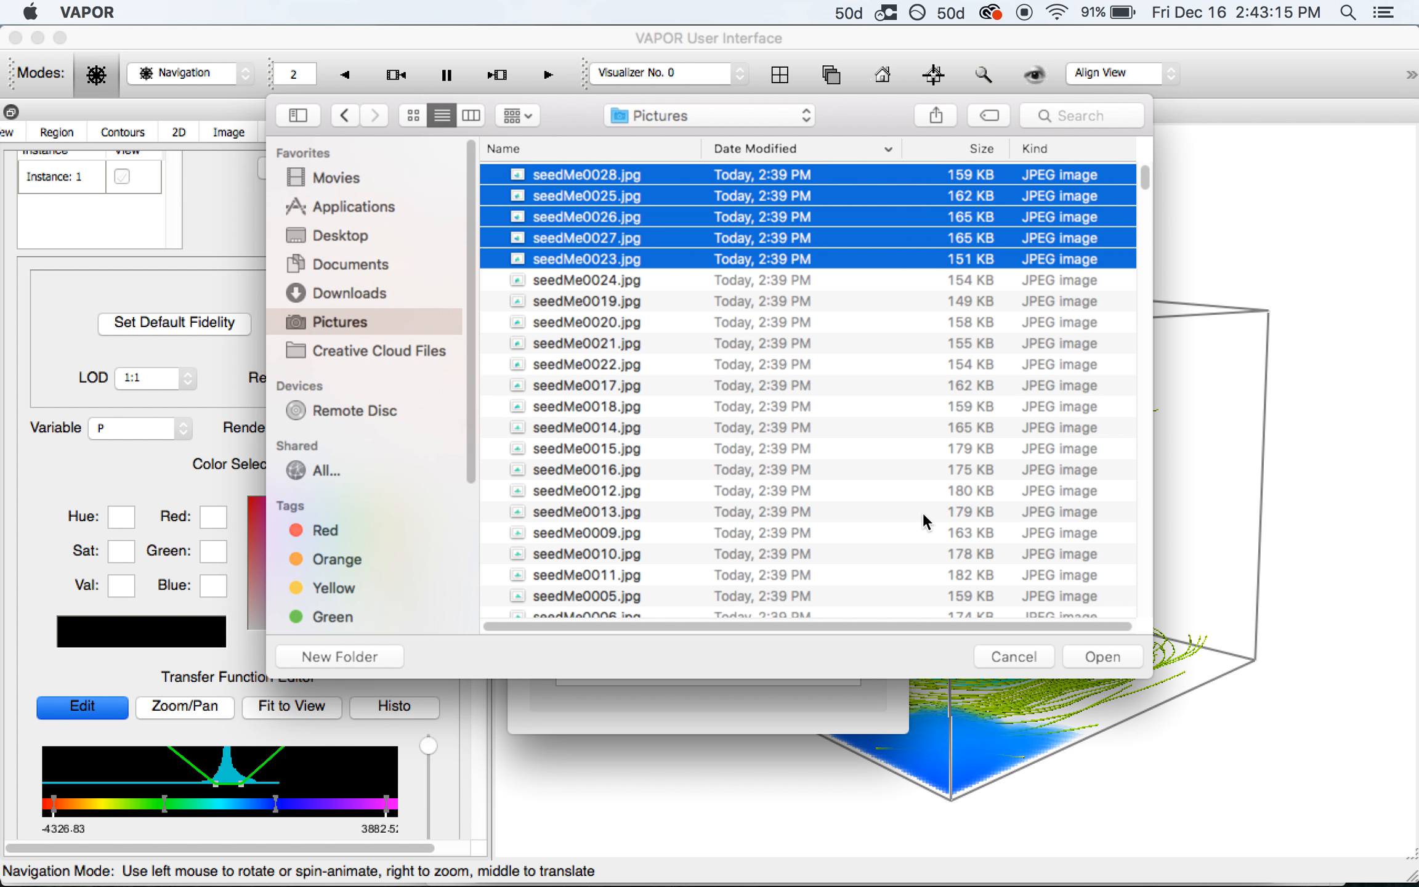
pyautogui.click(1107, 658)
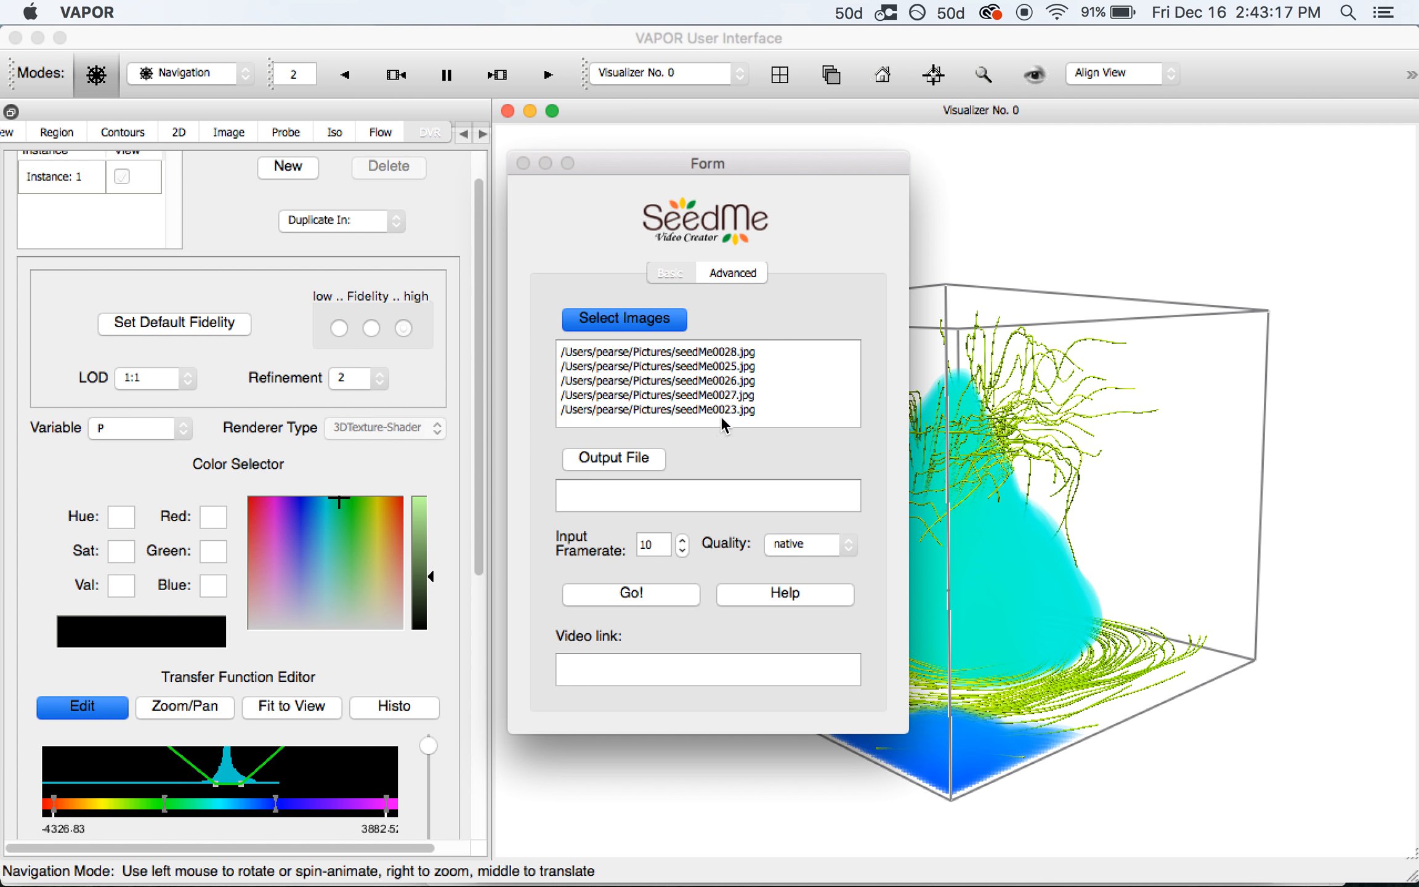
# Set the output file to seedMe_katrina.mp4 in Movies, replacing the existing file
pyautogui.click(608, 462)
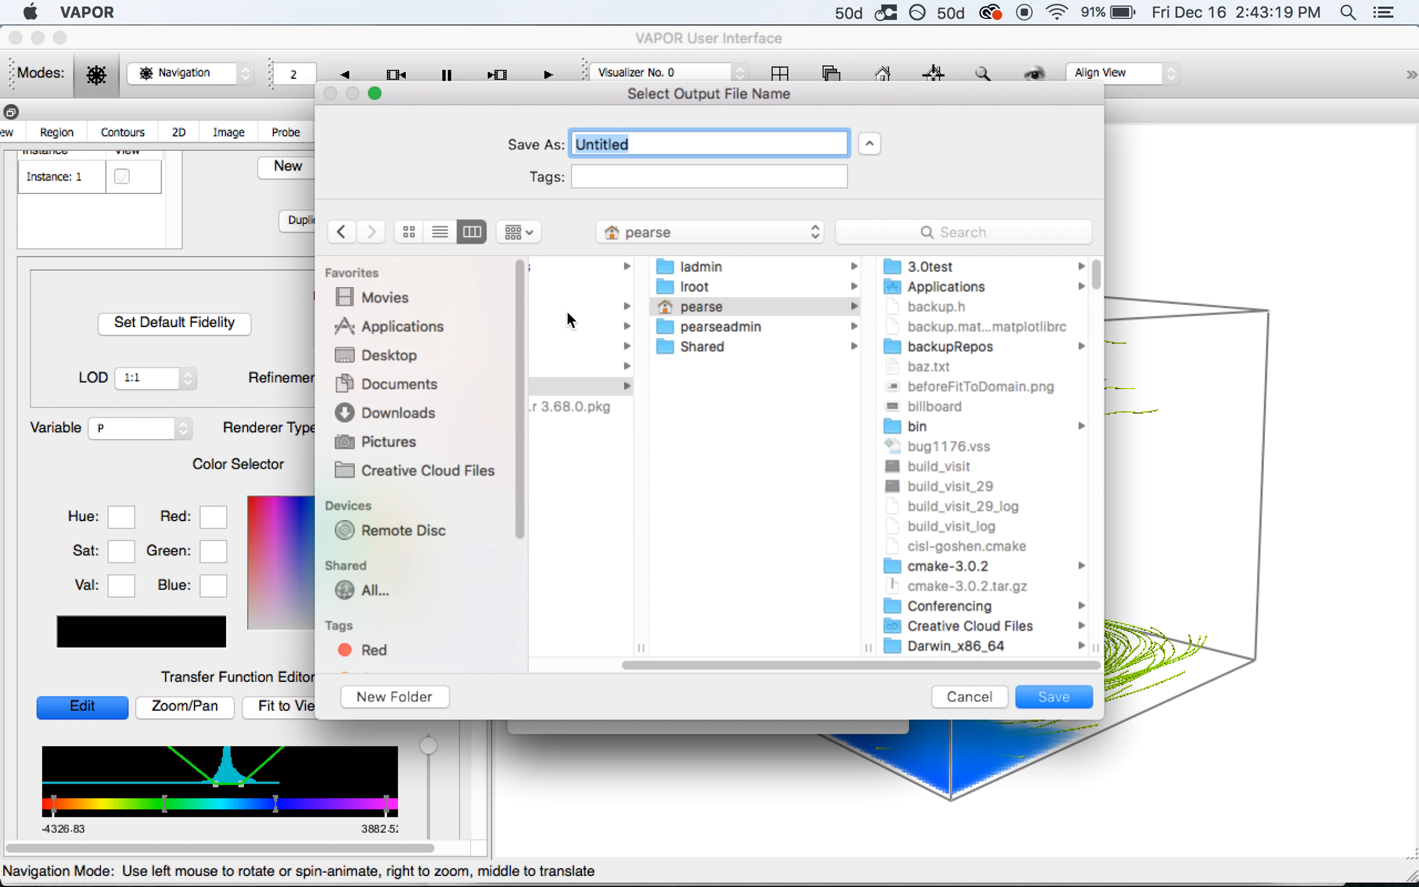
pyautogui.click(377, 297)
pyautogui.write('seedMe_')
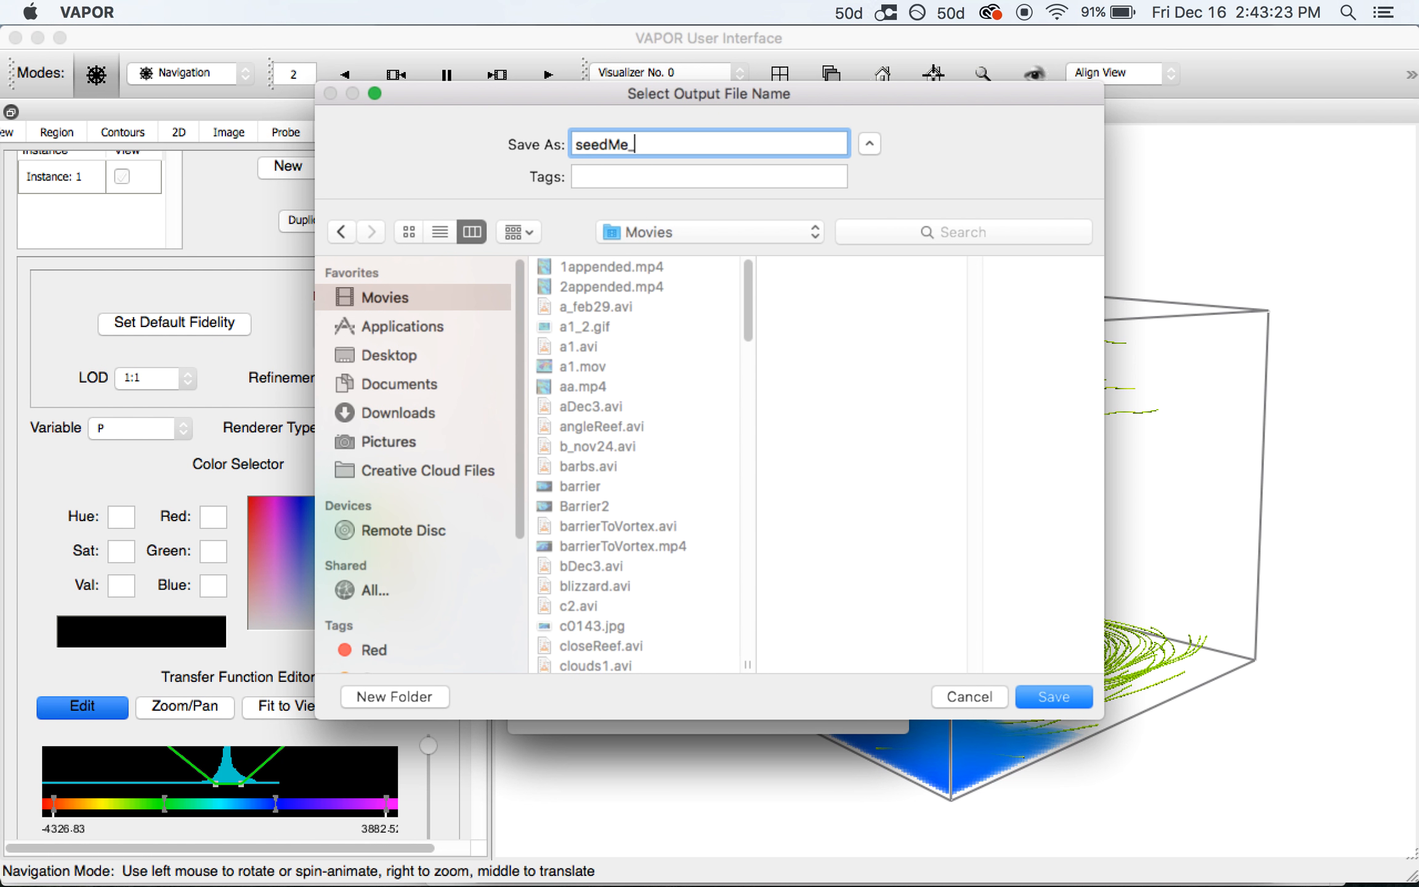
pyautogui.write('katrina')
pyautogui.click(1049, 695)
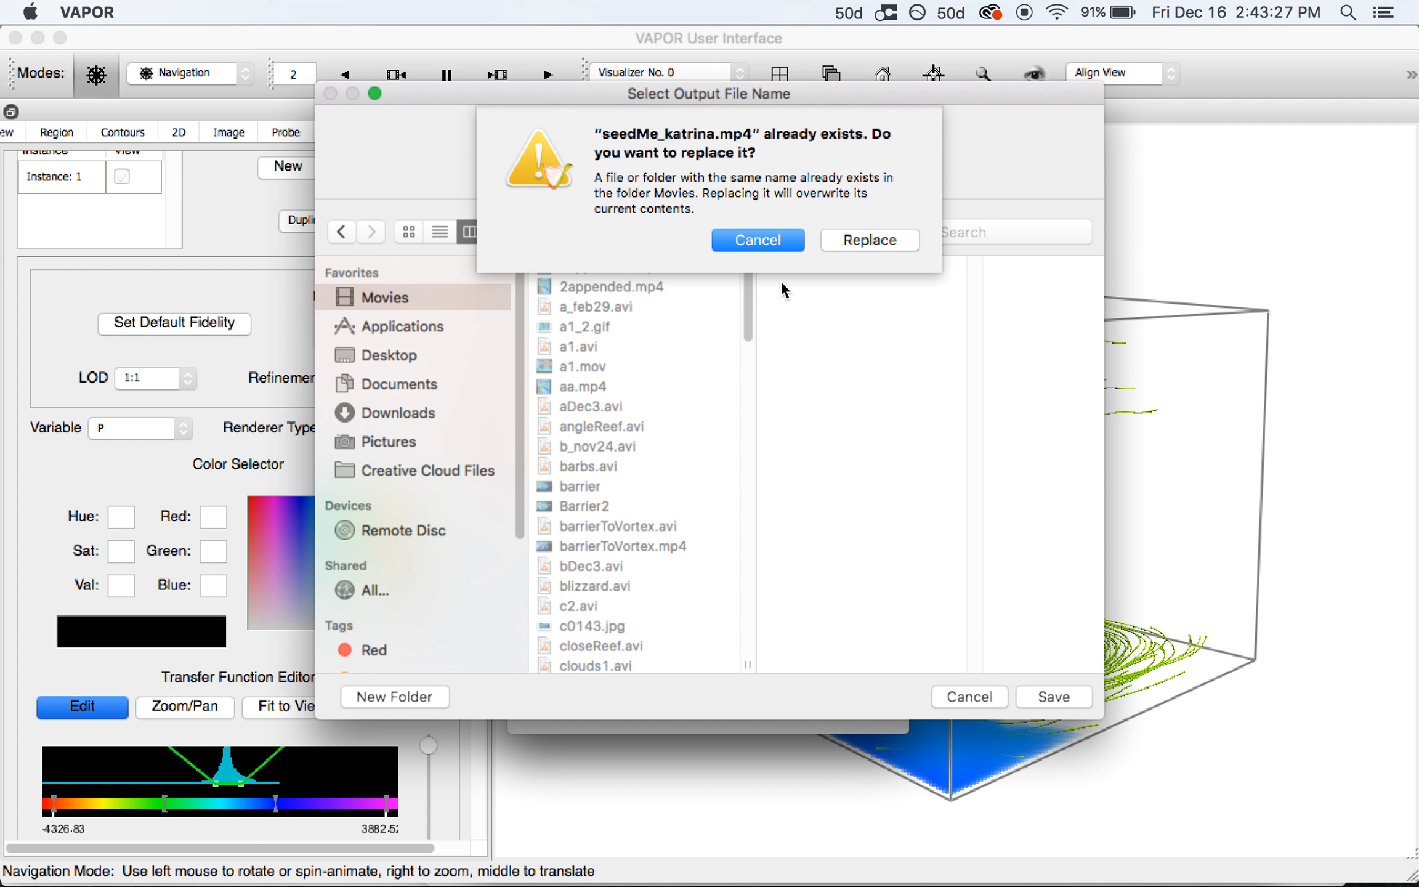
pyautogui.click(845, 238)
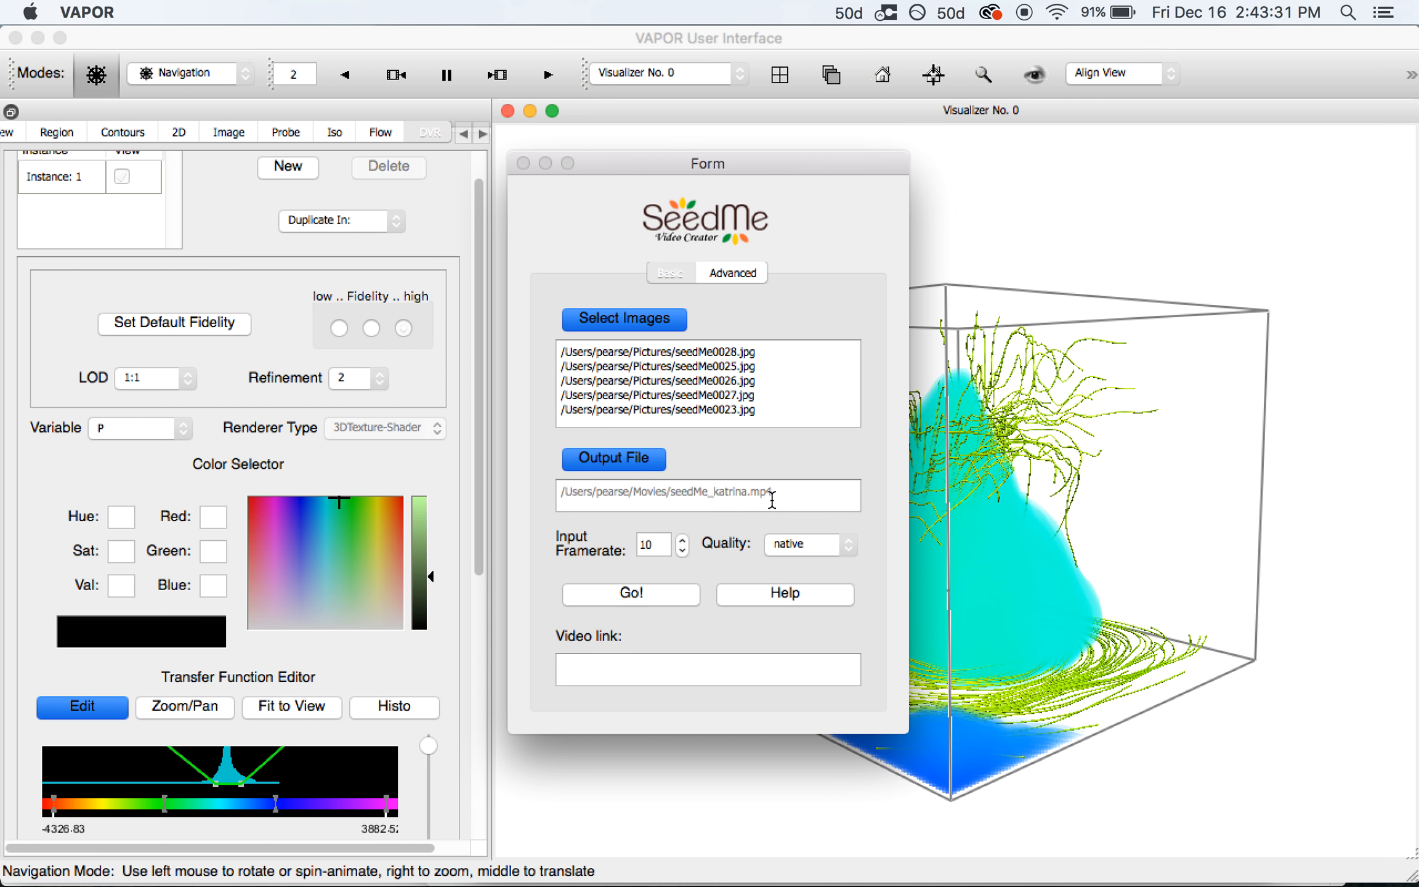
pyautogui.click(654, 554)
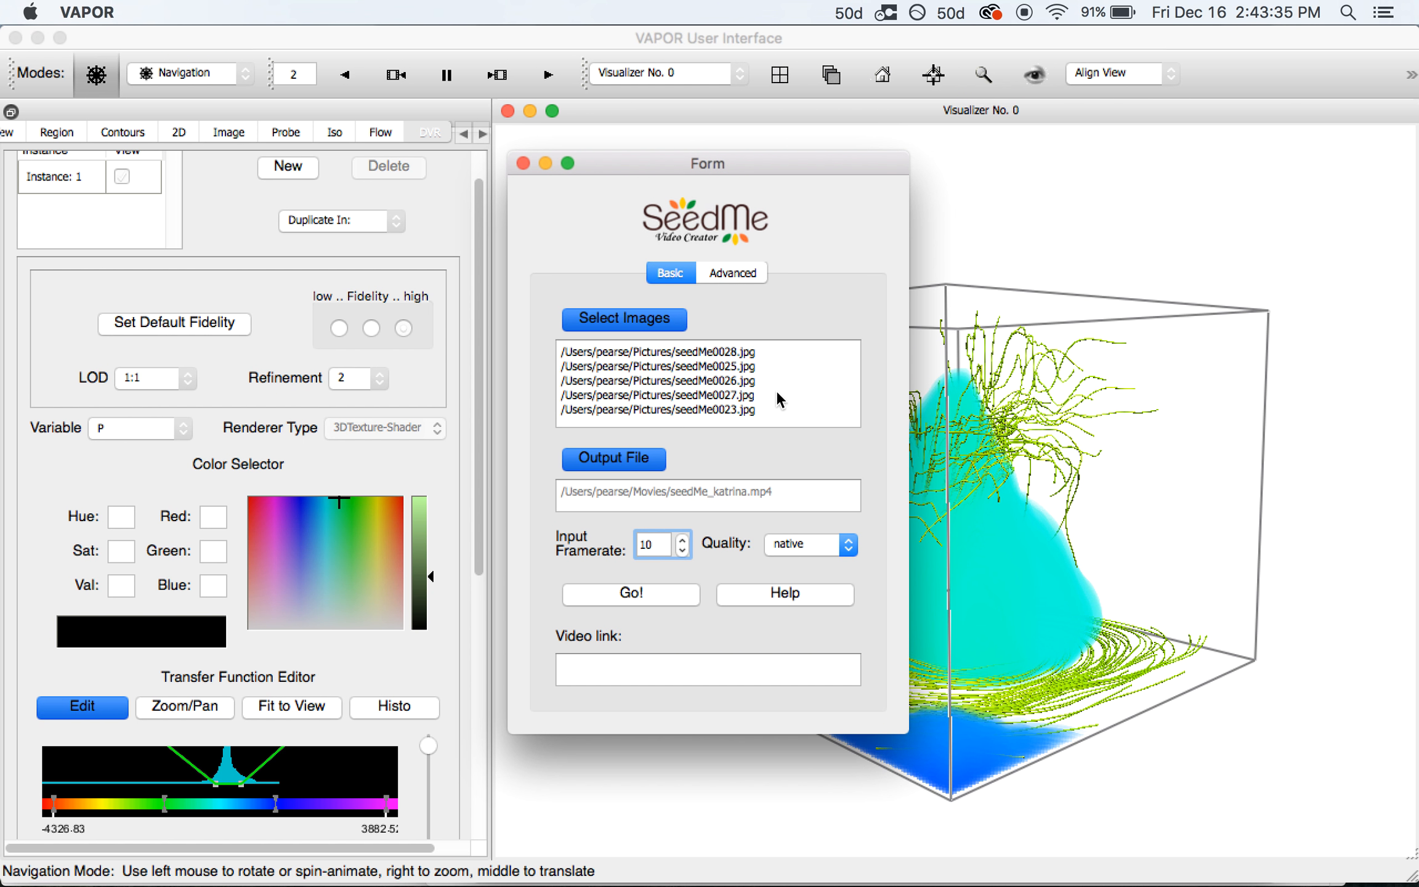
# Encode and upload at input framerate 1, then select the returned seedme.org video link
pyautogui.press('BackSpace')
pyautogui.click(654, 596)
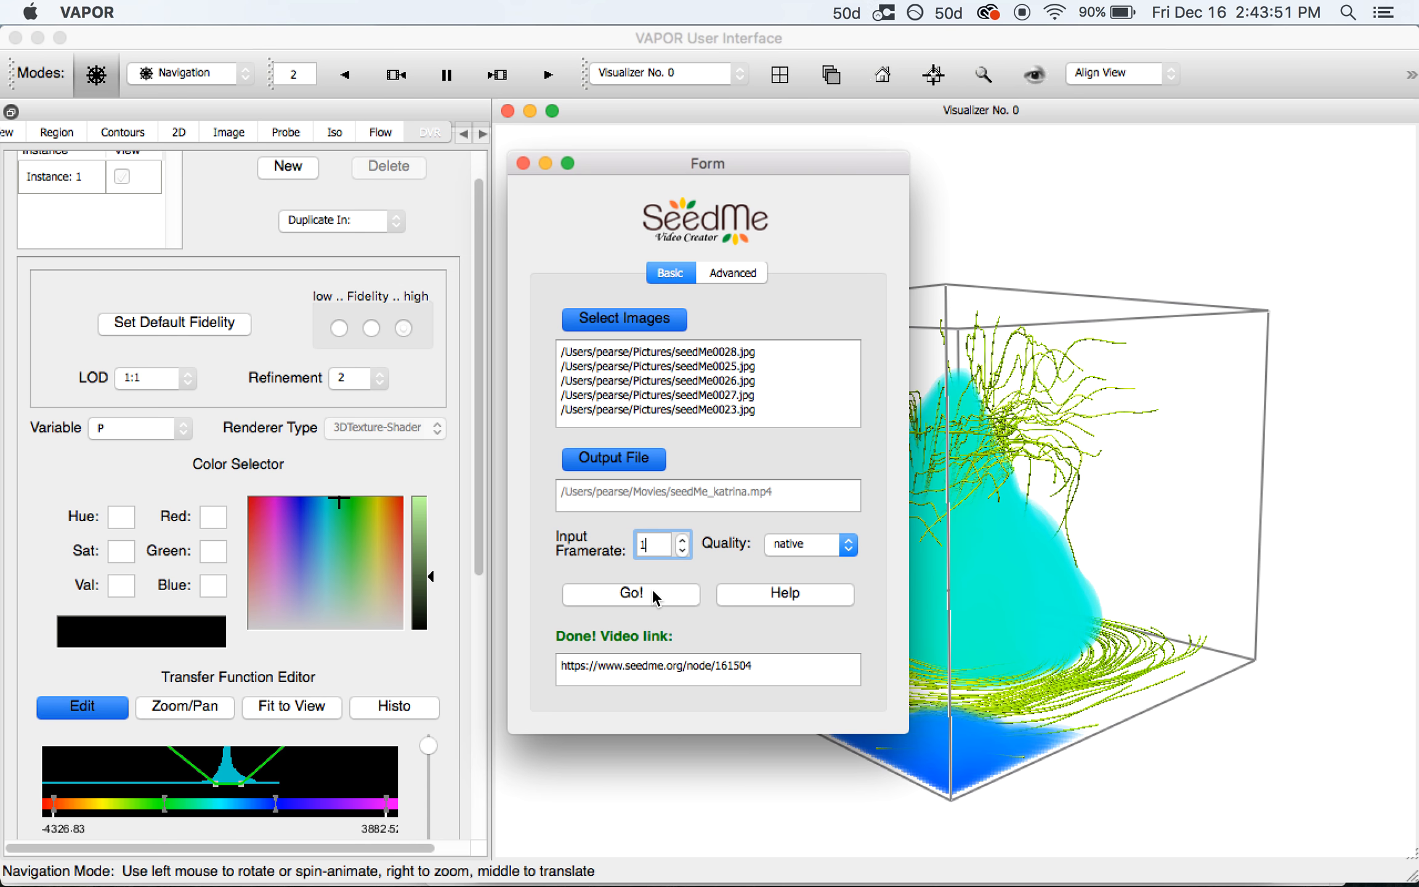
pyautogui.moveTo(787, 666); pyautogui.dragTo(526, 658)
pyautogui.press('super+c')
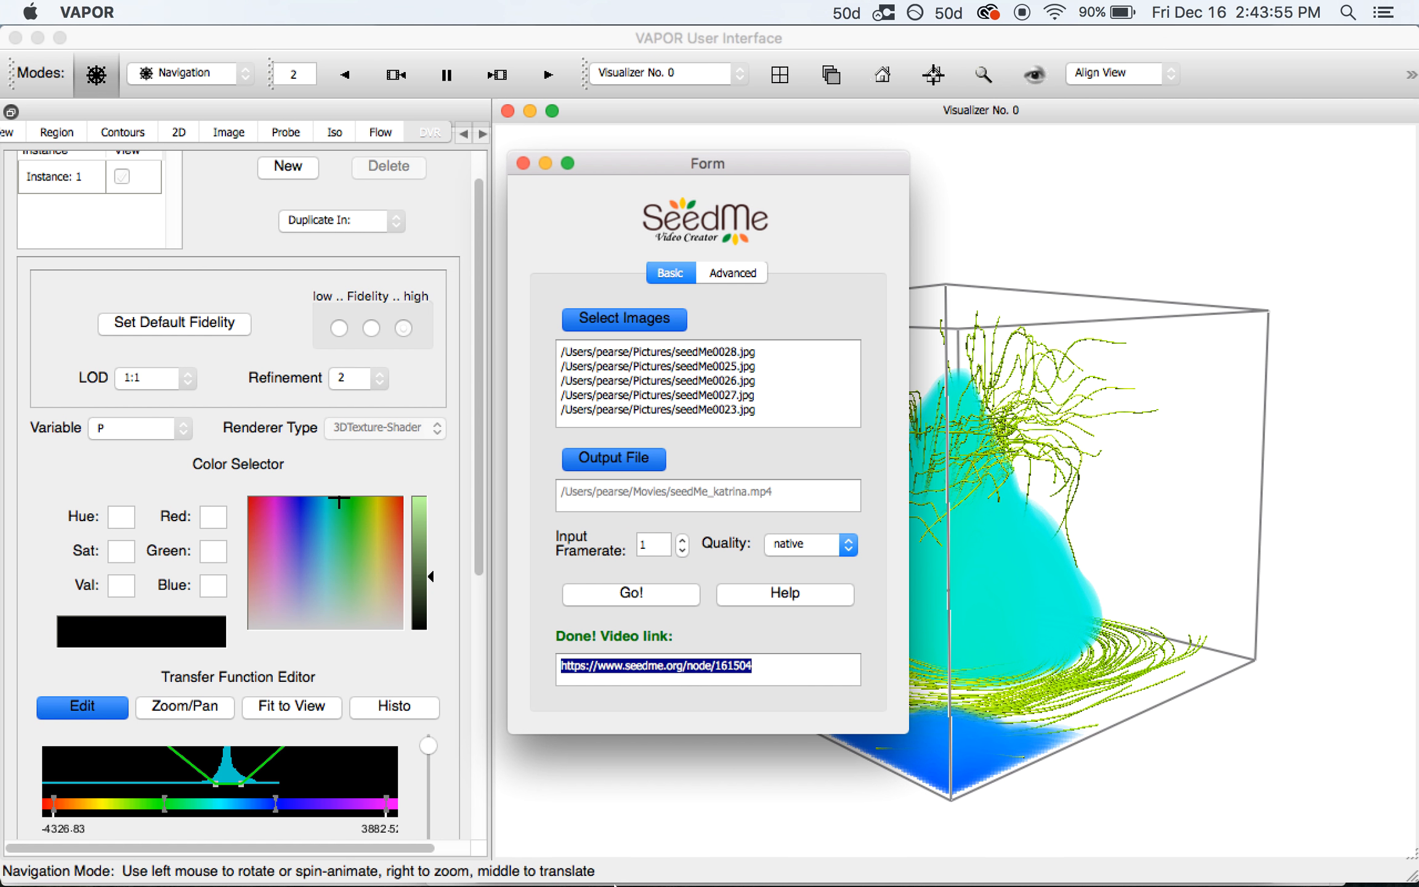
pyautogui.click(681, 868)
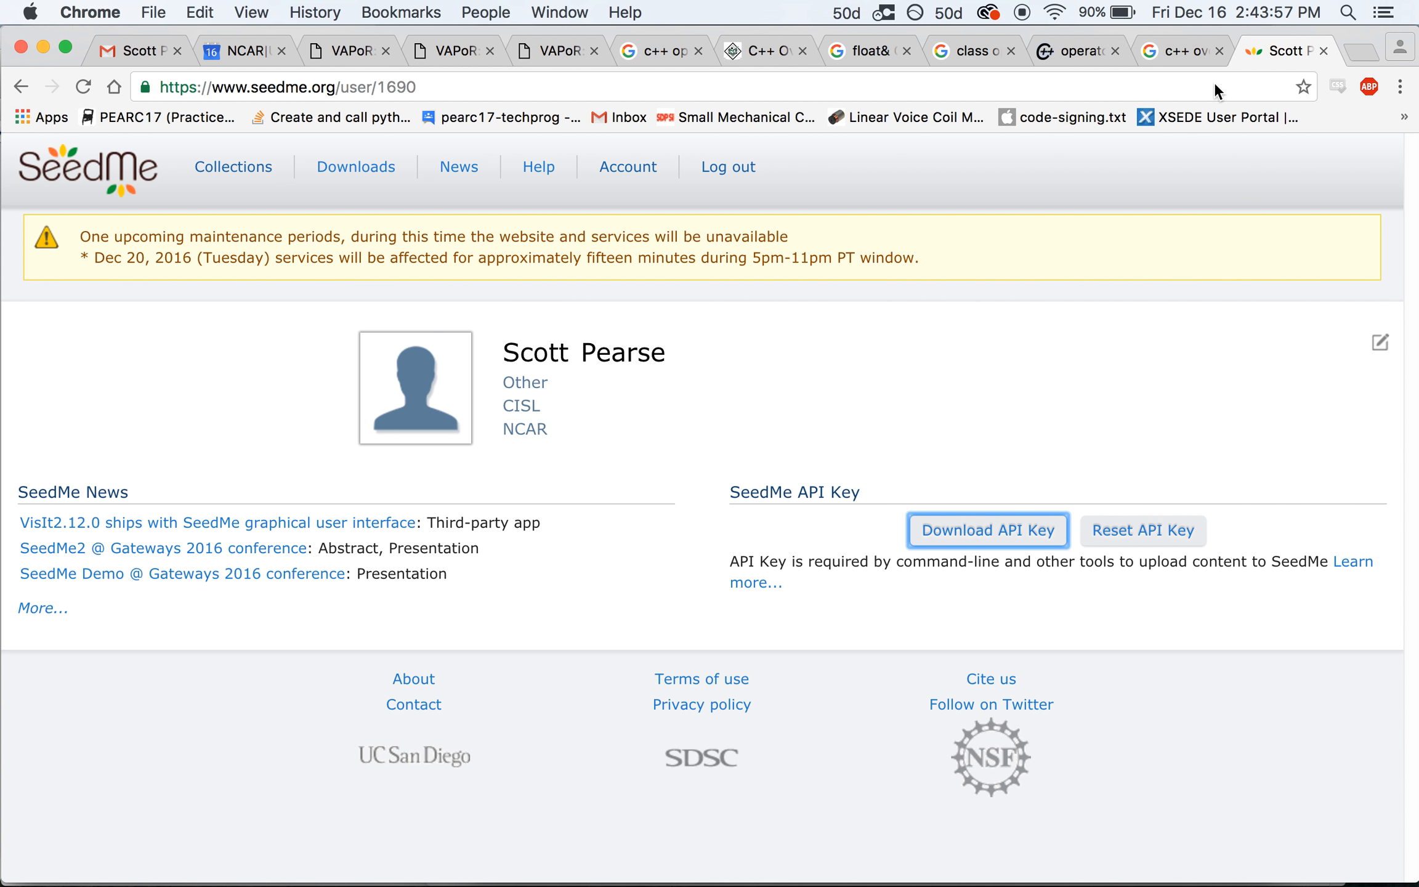
# Load the uploaded seedMe_katrina video page from the copied link in a new browser tab
pyautogui.press('super+t')
pyautogui.press('super+v')
pyautogui.press('Return')
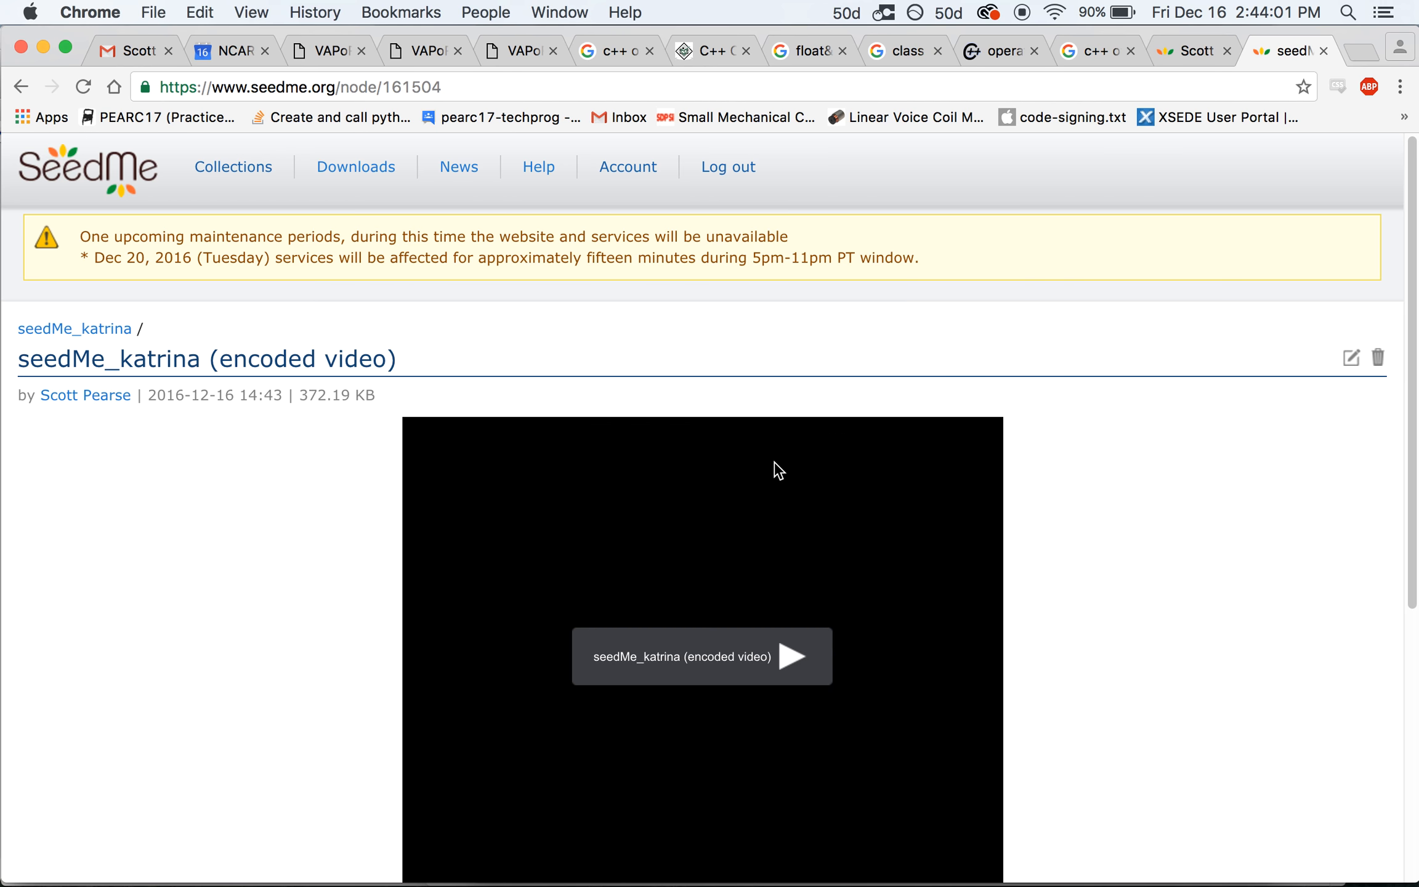
# Play the seedMe_katrina video through, then show the Movies folder with seedMe_katrina.mp4 at 321 KB
pyautogui.scroll(-2, 773, 472)
pyautogui.click(790, 563)
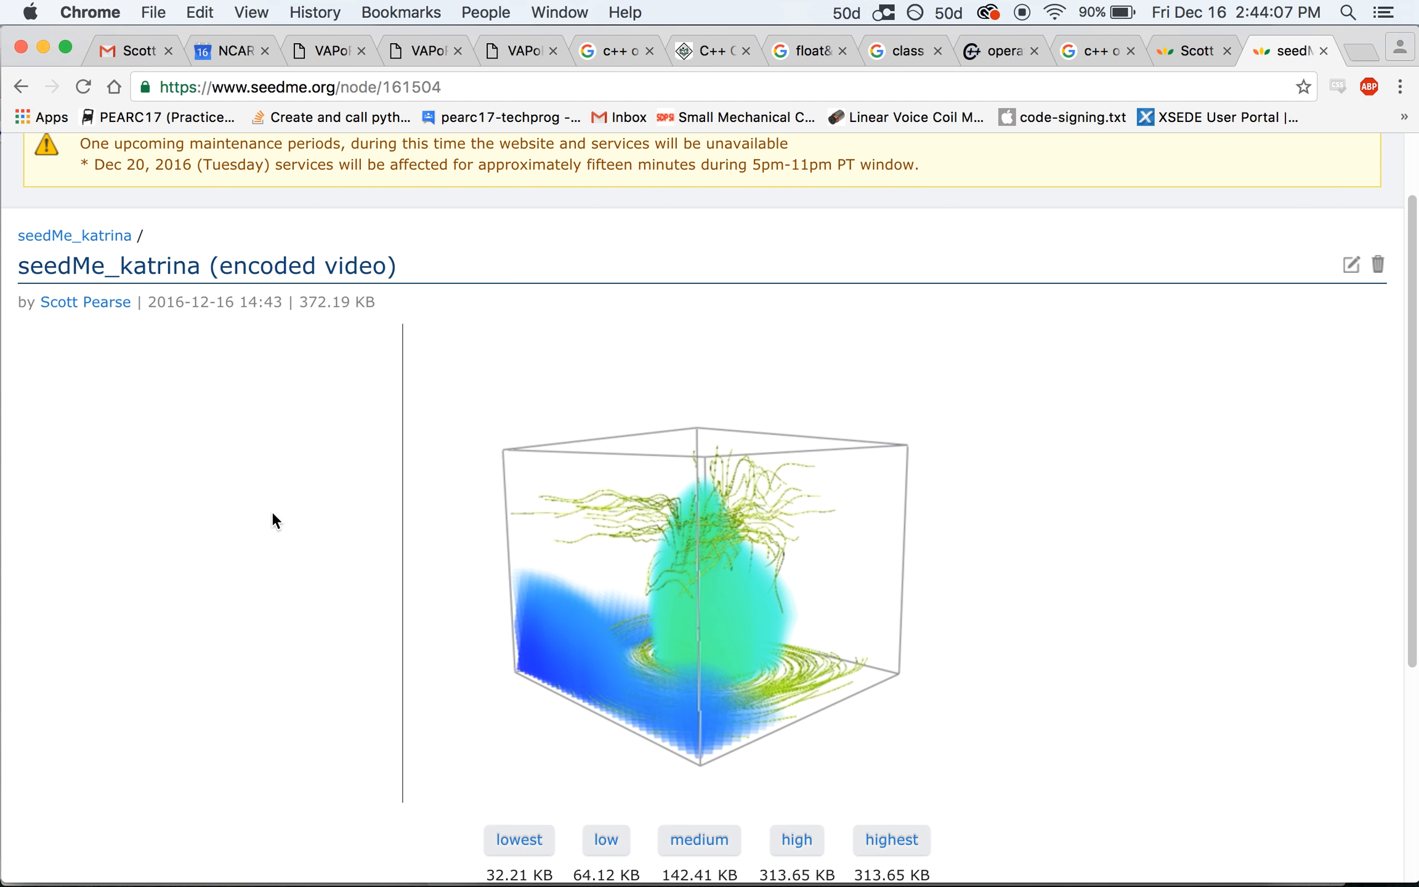
pyautogui.moveTo(505, 884)
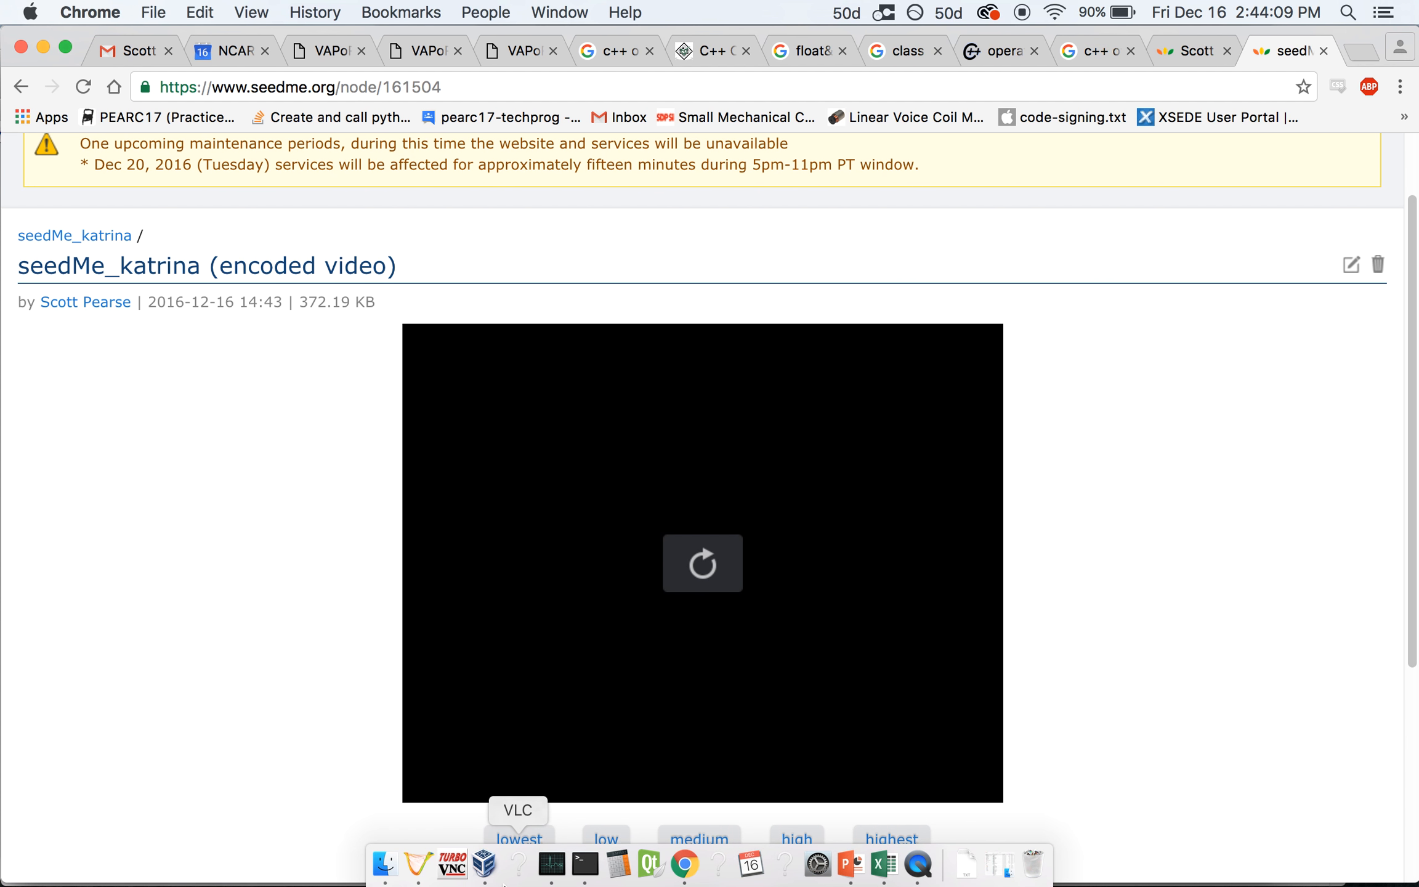
pyautogui.click(385, 864)
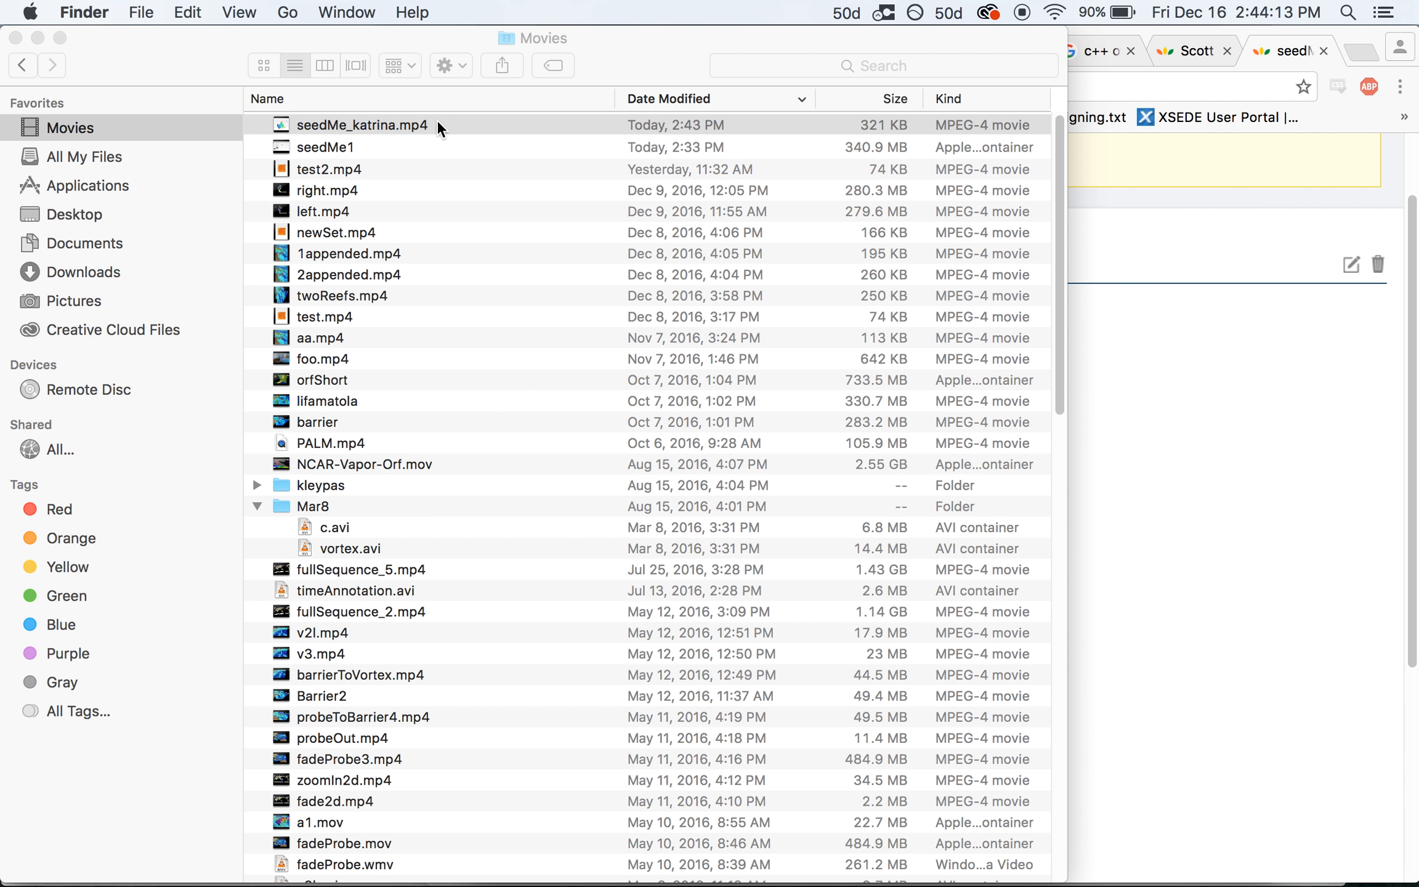
pyautogui.click(331, 123)
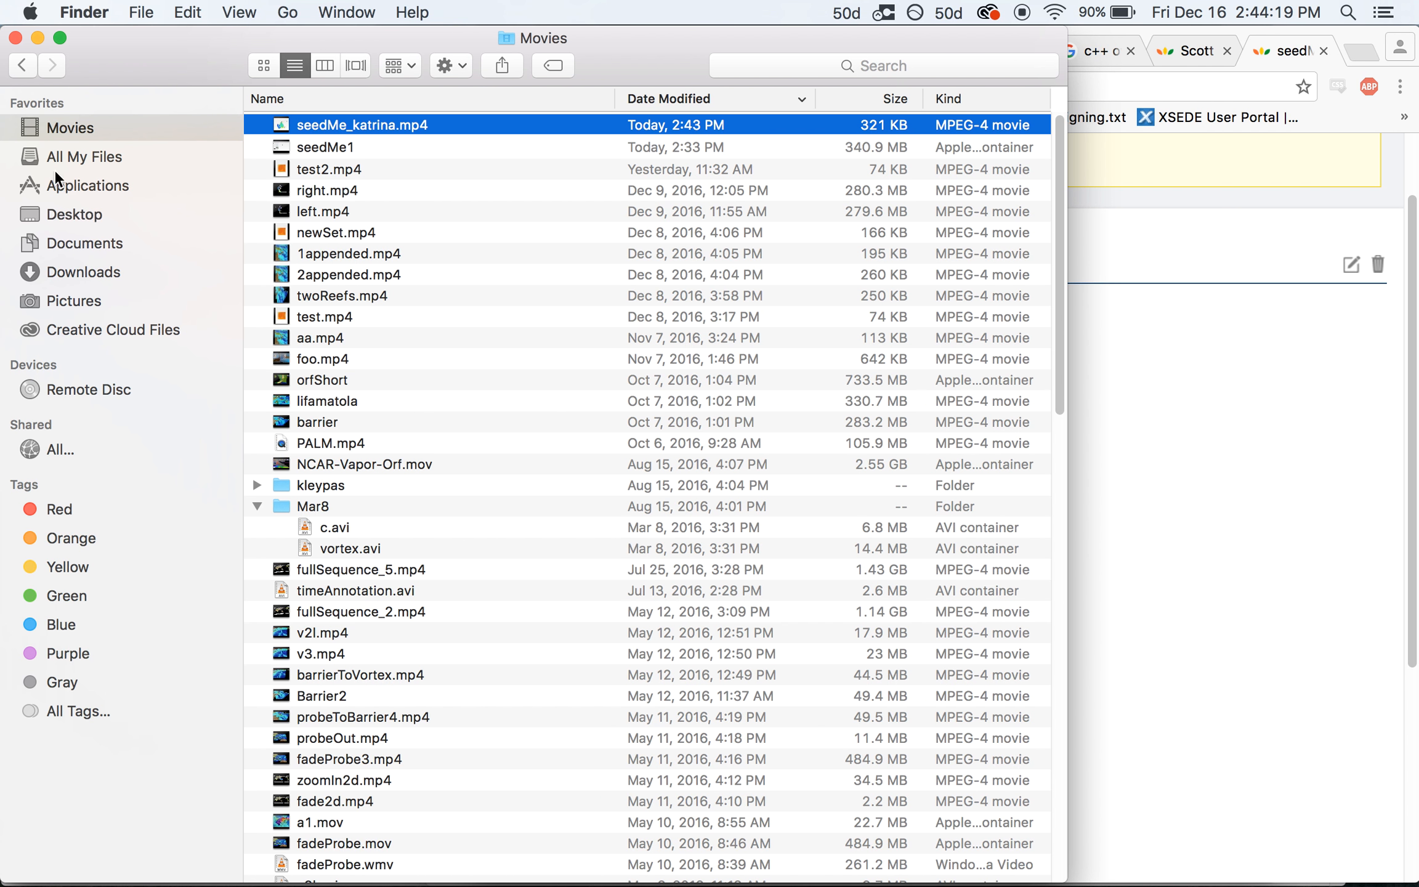
pyautogui.doubleClick(273, 123)
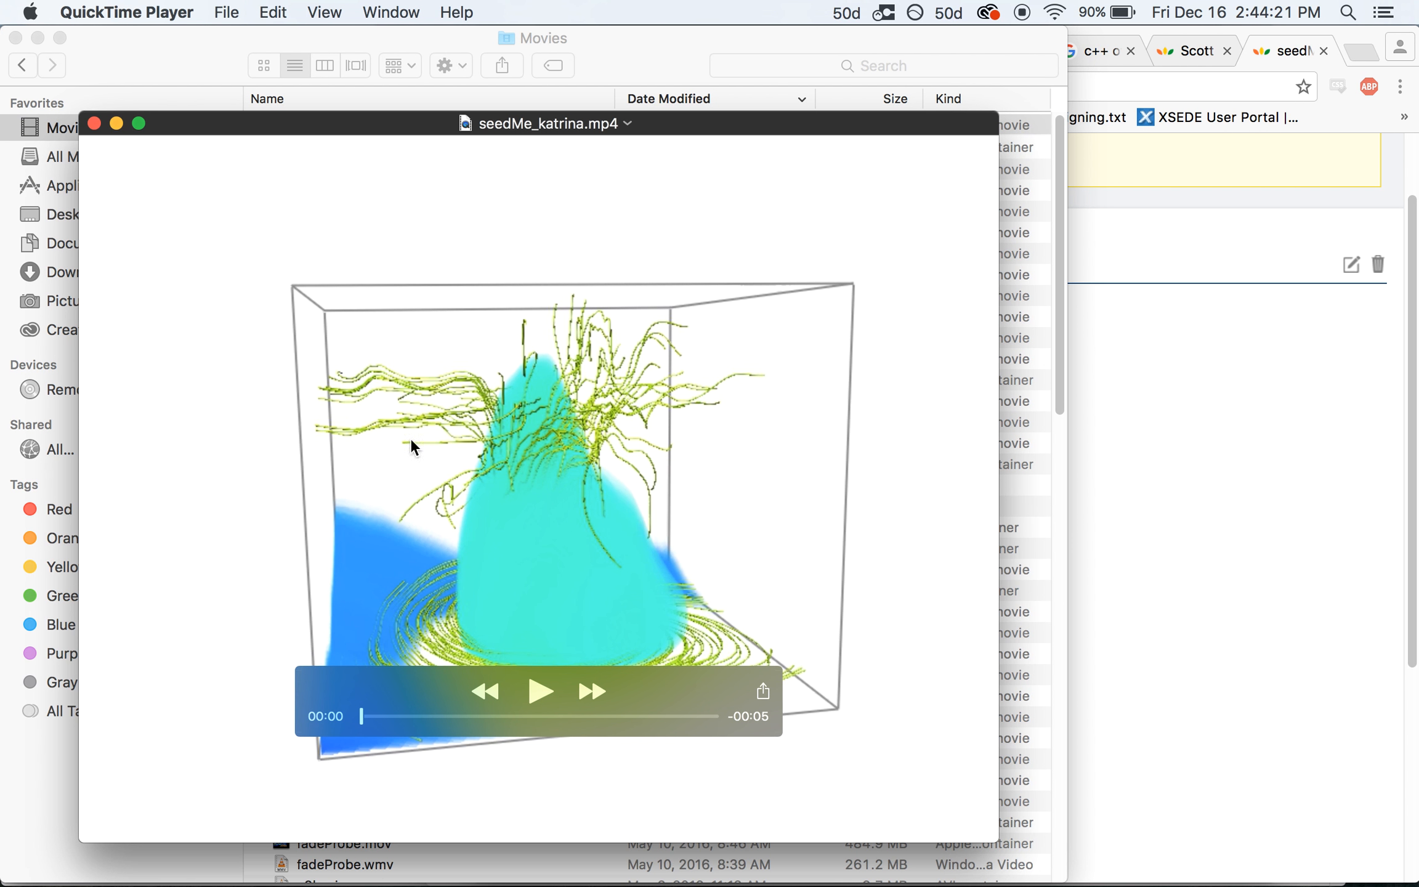
pyautogui.click(541, 691)
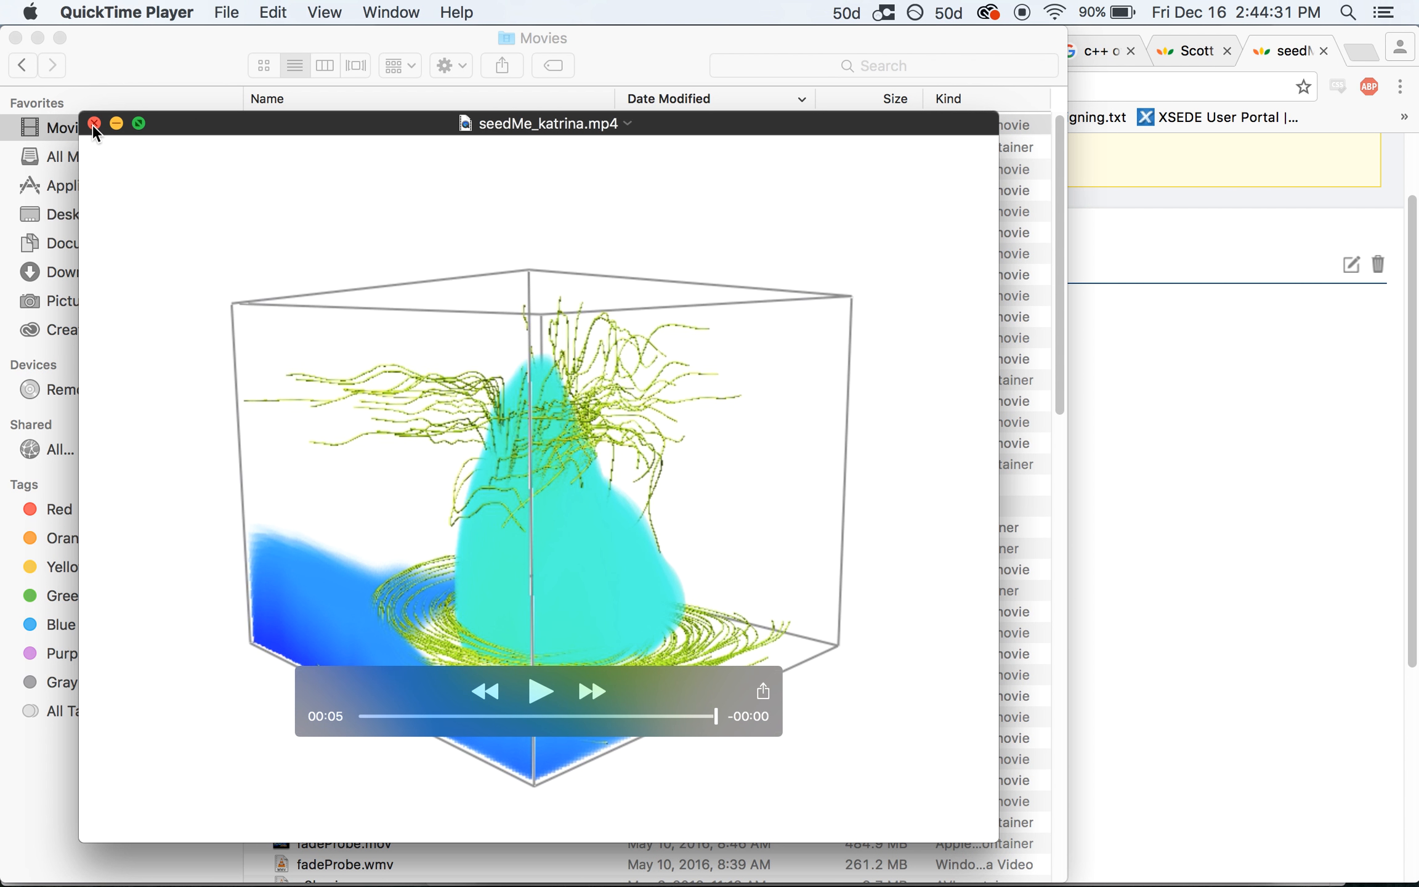
pyautogui.click(94, 124)
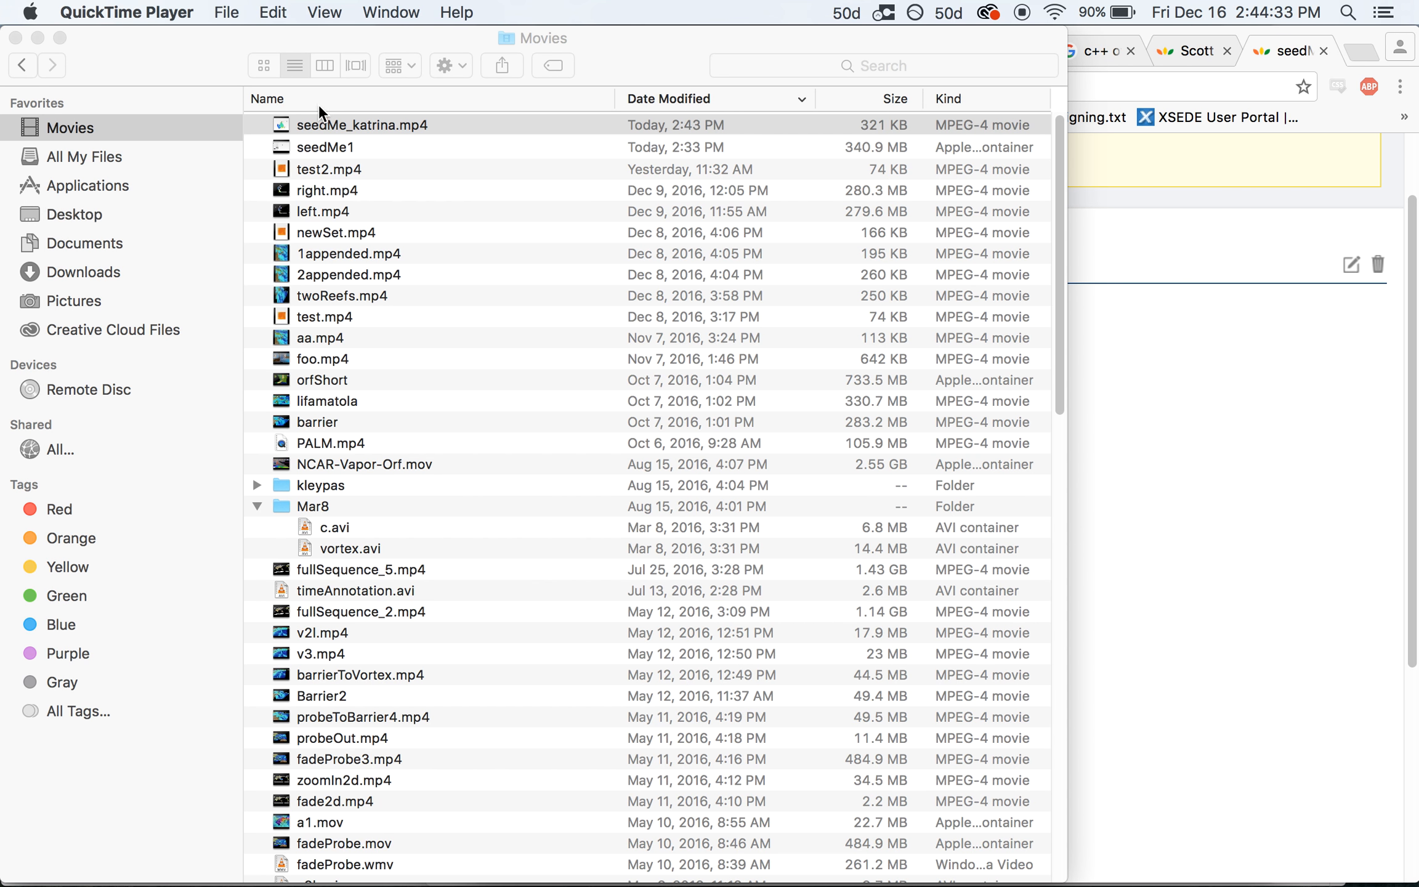
# Minimize the Finder and Chrome windows and bring the SeedMe Video Creator form back to the front
pyautogui.click(37, 37)
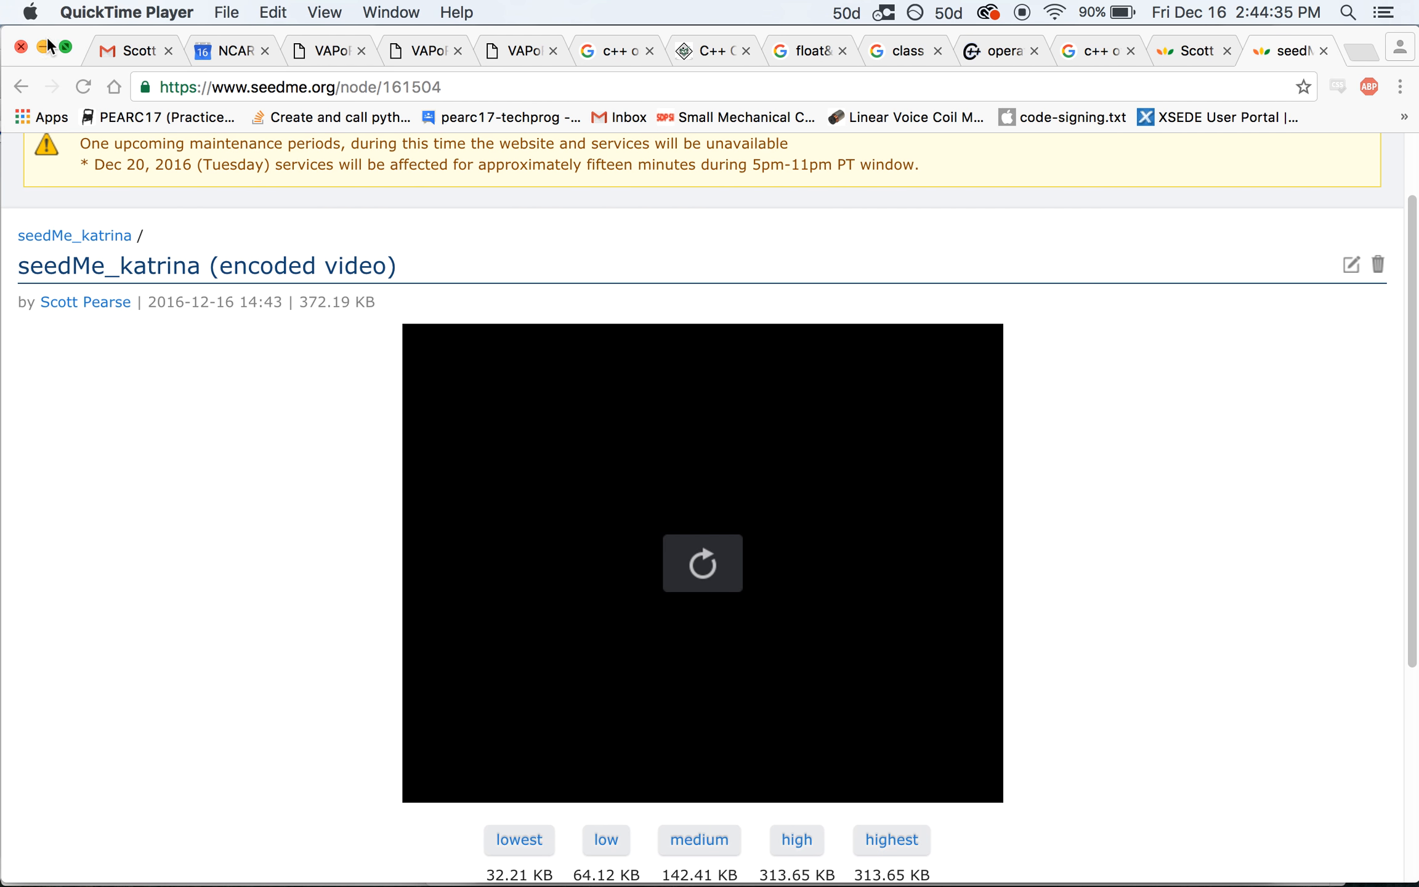
pyautogui.click(43, 44)
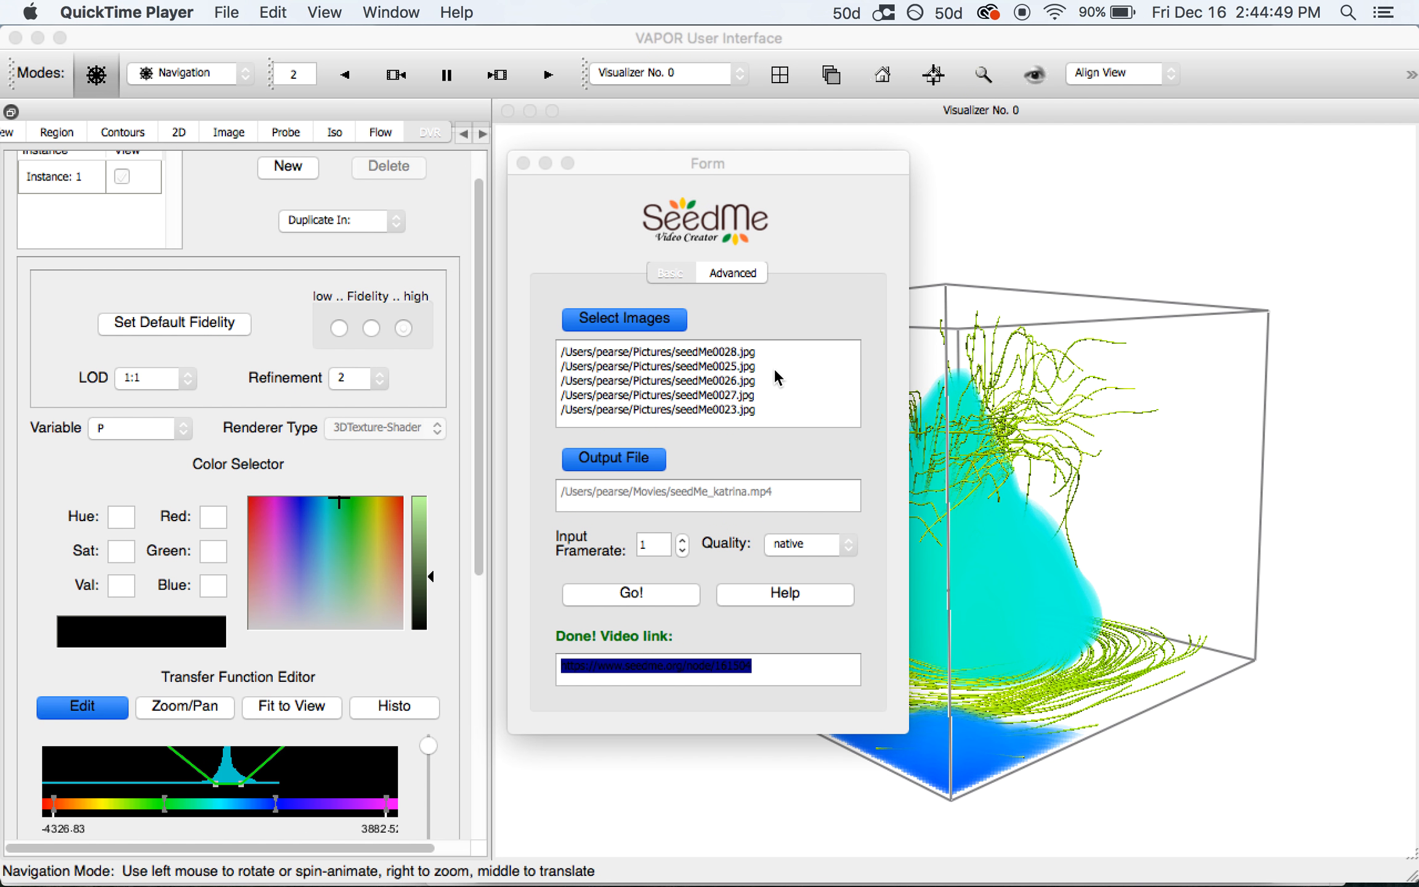
pyautogui.click(652, 274)
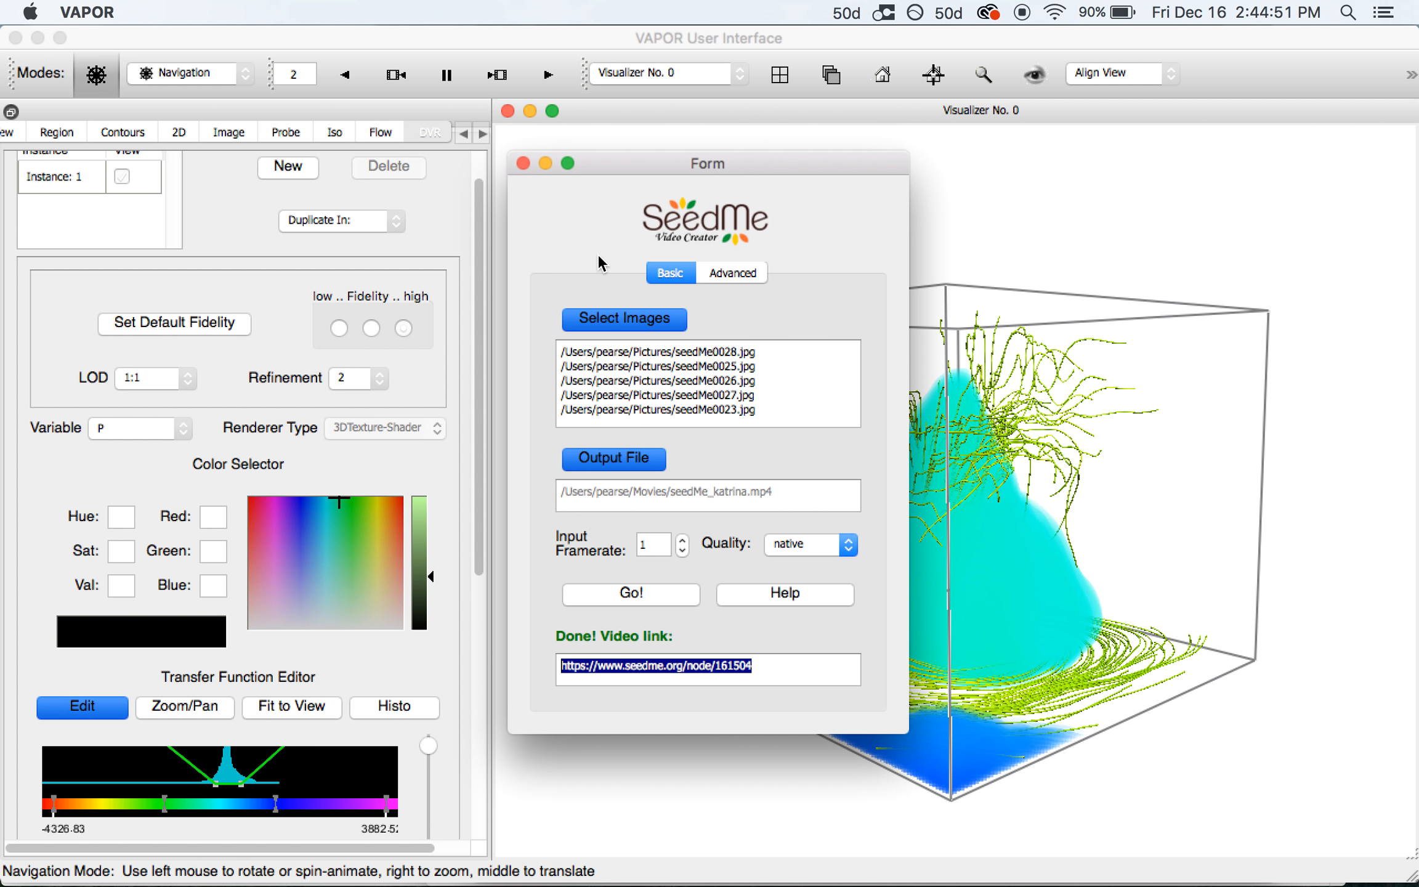